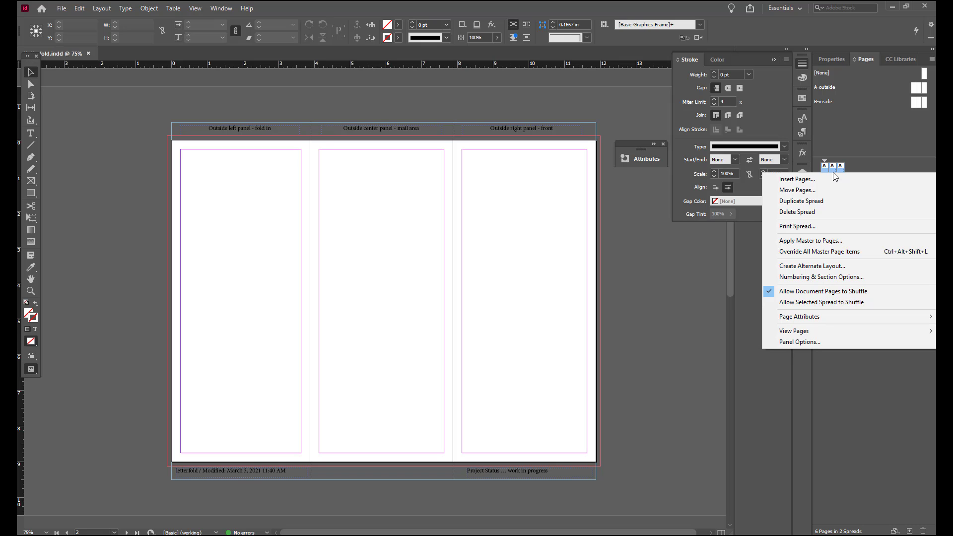
Override all master page items on the outside spread (pages 1-3) and disable Smart Text Reflow in the Type preferences.
left_click(824, 251)
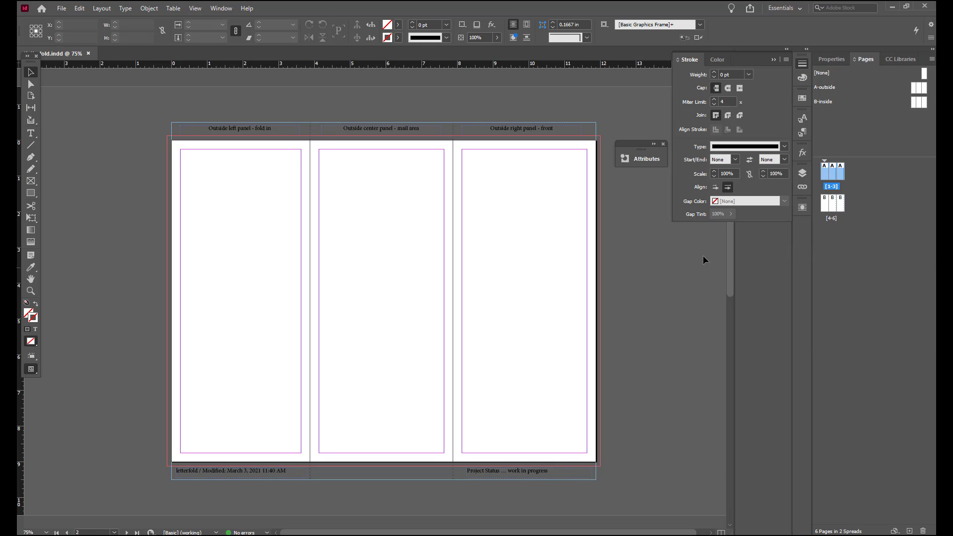
left_click(80, 8)
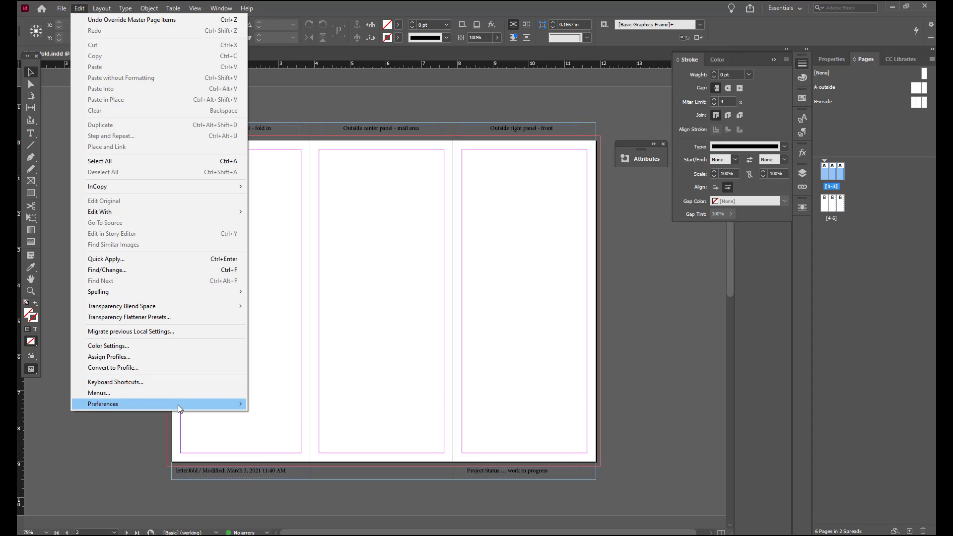
mouse_move(178, 404)
left_click(299, 222)
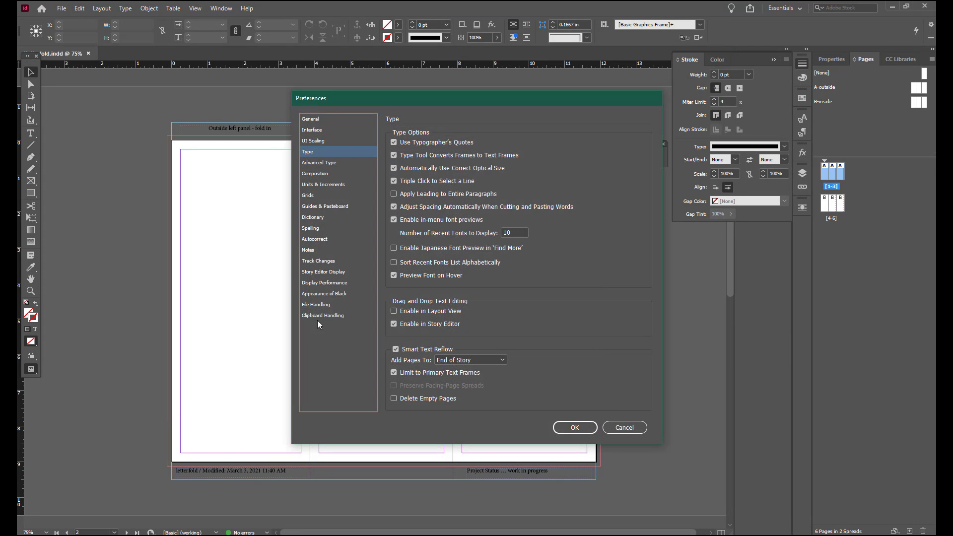
left_click(396, 350)
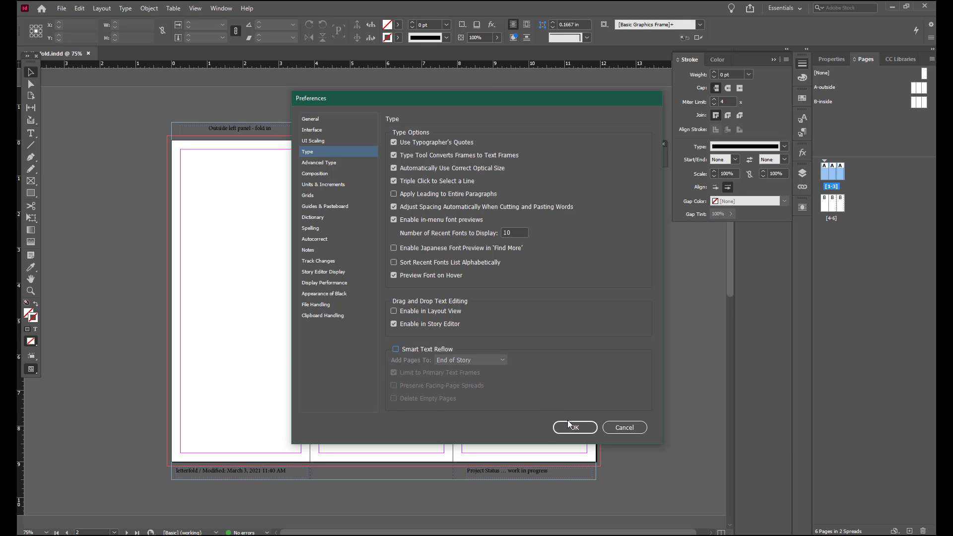
left_click(570, 427)
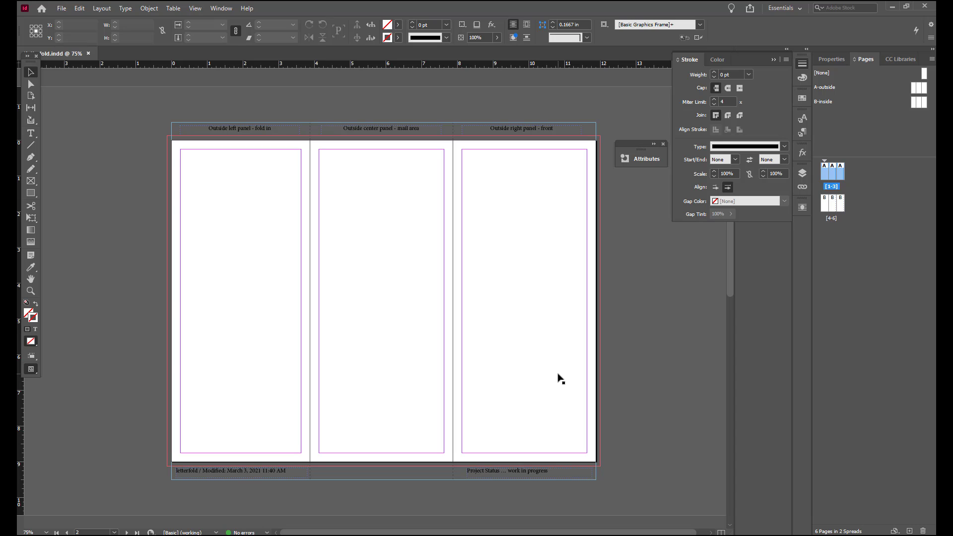
Save the document as an InDesign 2021 template named letterfold.indt in the Australia folder.
left_click(60, 10)
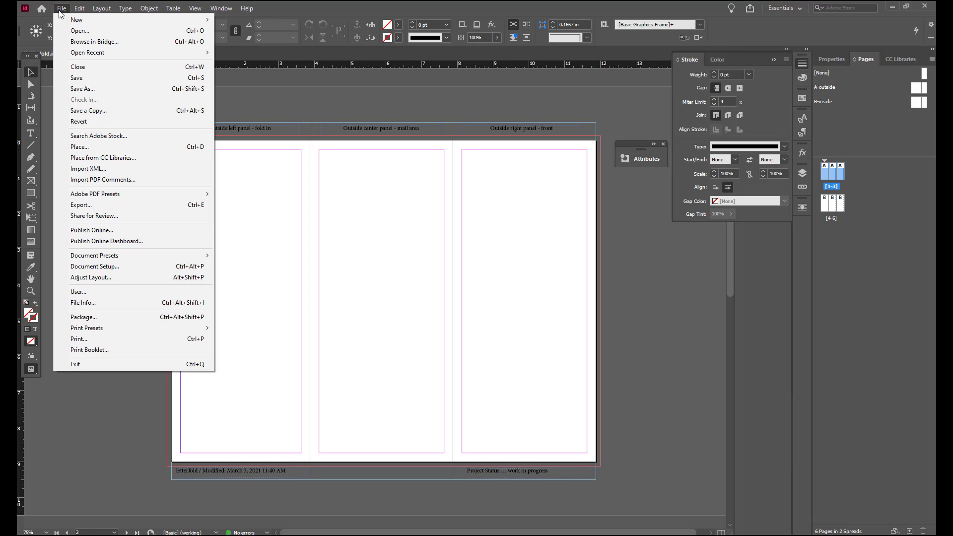
left_click(94, 88)
left_click(441, 372)
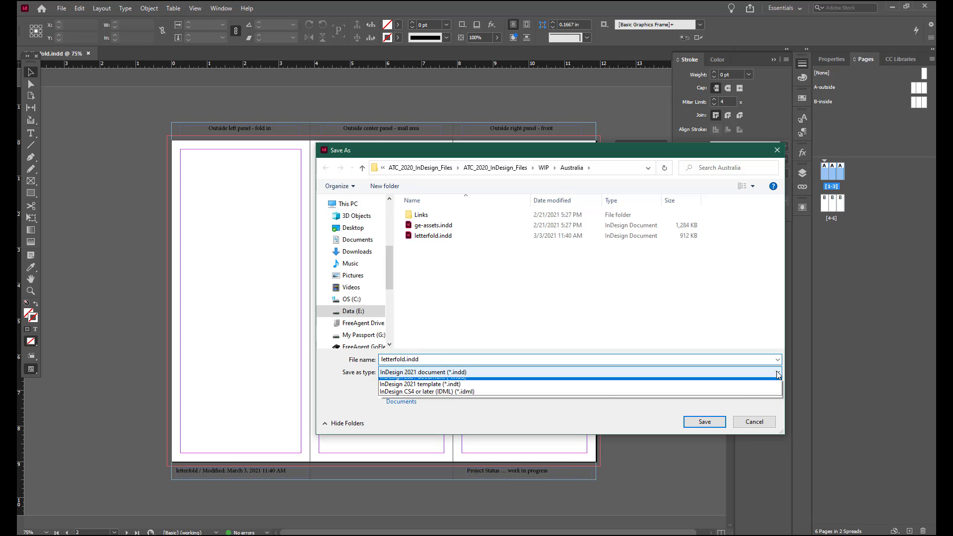
left_click(494, 384)
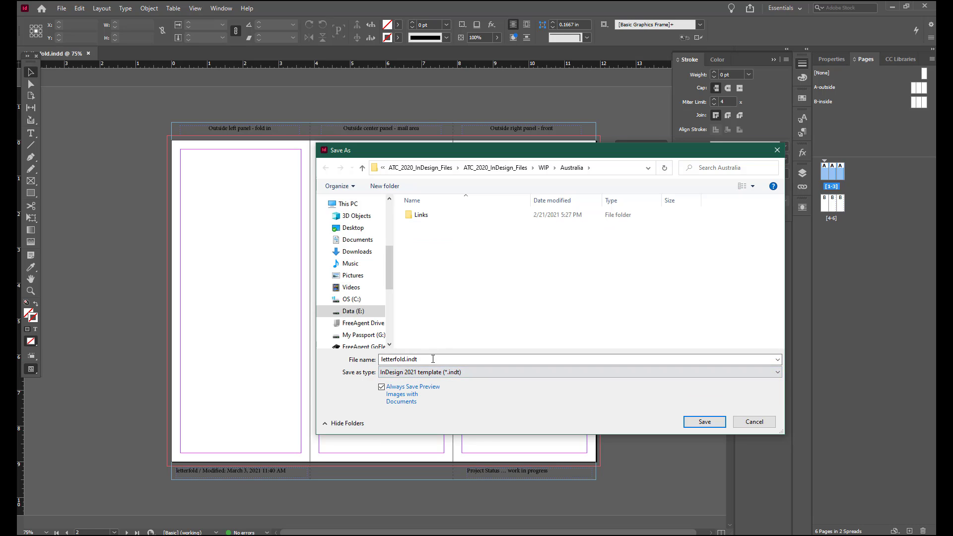
left_click(709, 422)
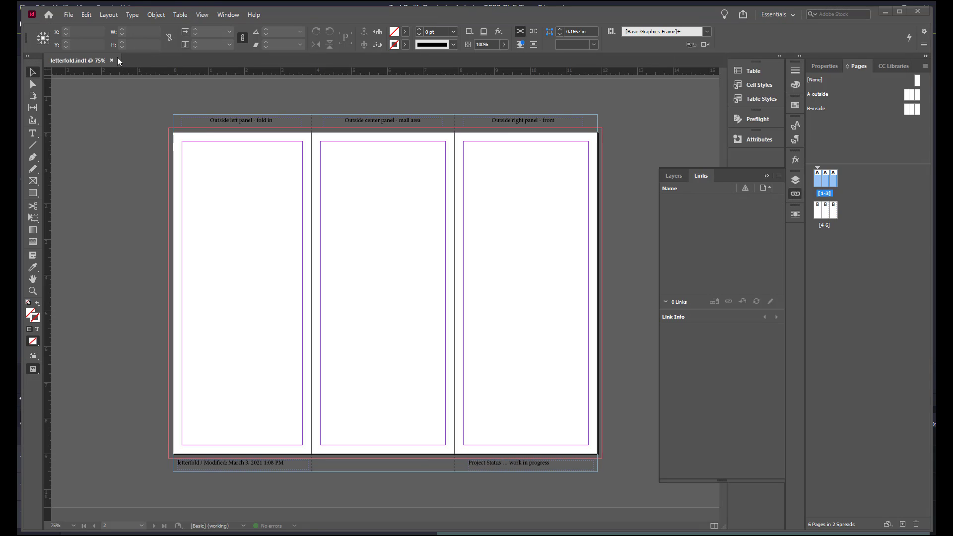
Close the template and open letterfold.indt in Normal mode to start a new untitled document.
left_click(112, 60)
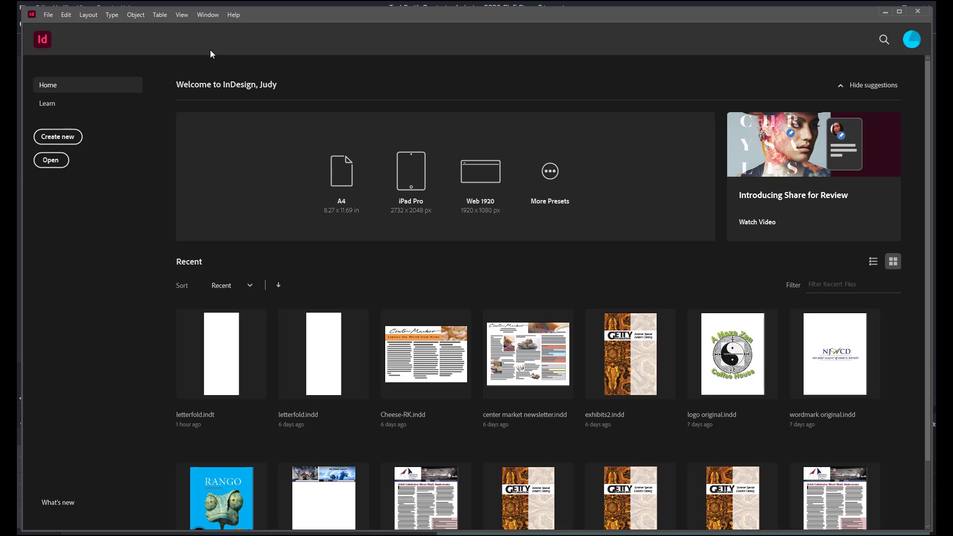
left_click(46, 11)
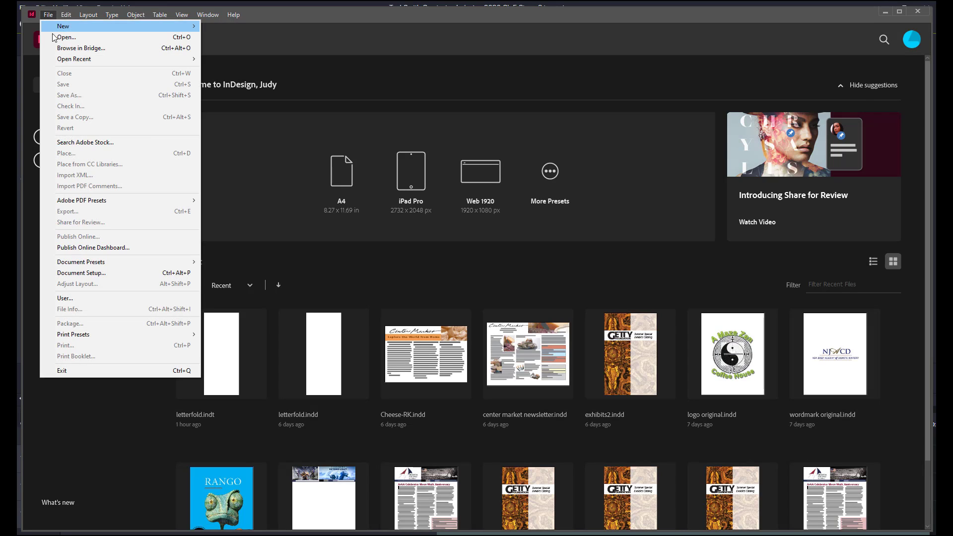
left_click(96, 37)
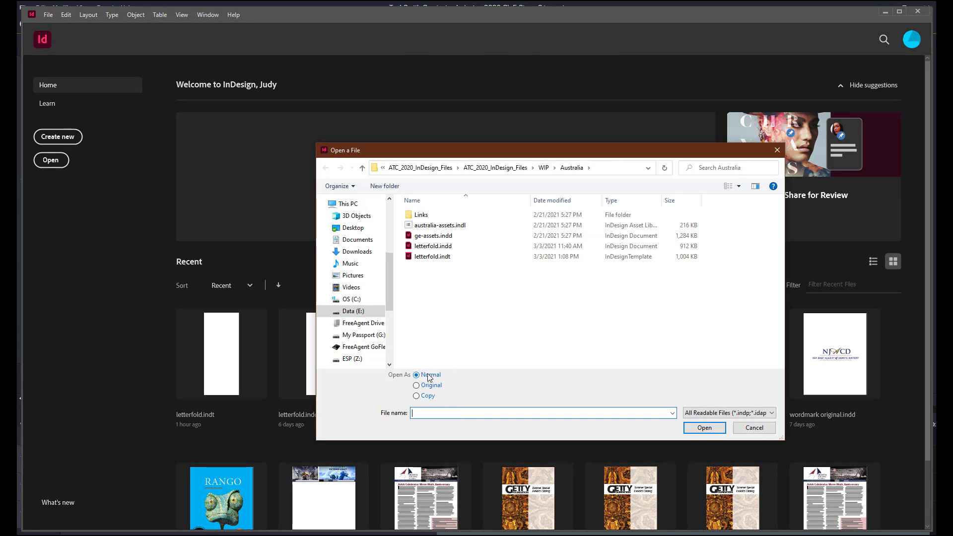
left_click(419, 257)
left_click(708, 430)
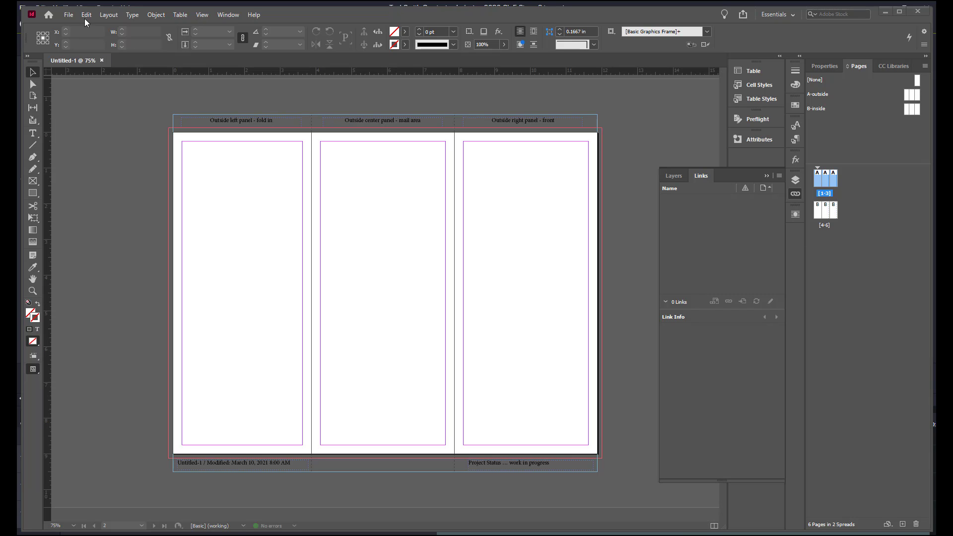
Save the untitled document in the Australia folder as an InDesign 2021 document named Ausie-fold.
left_click(68, 16)
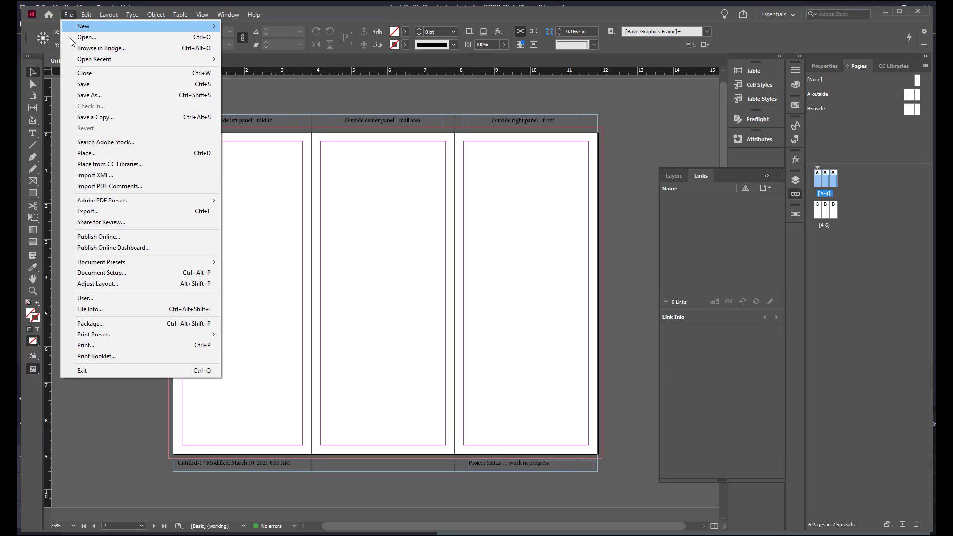
left_click(102, 88)
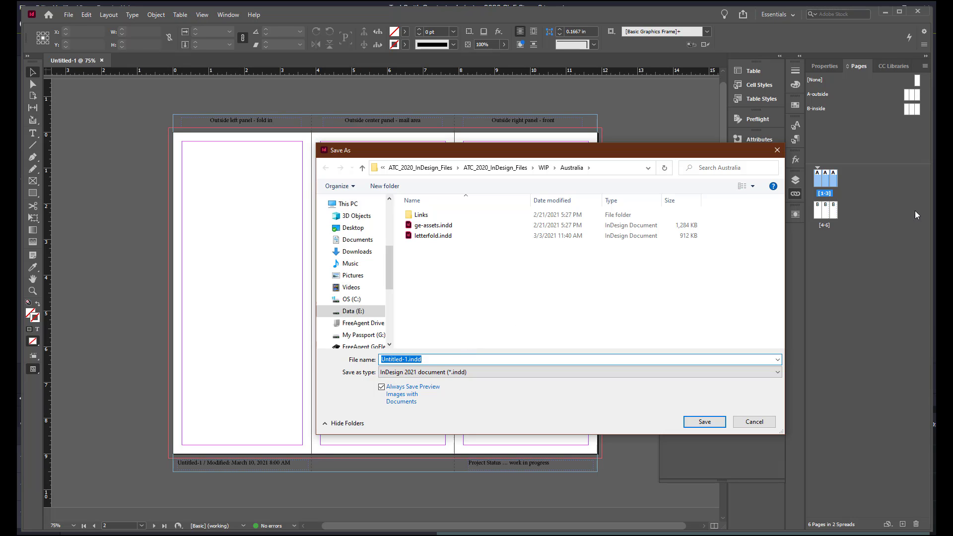
type("Aussie-fold")
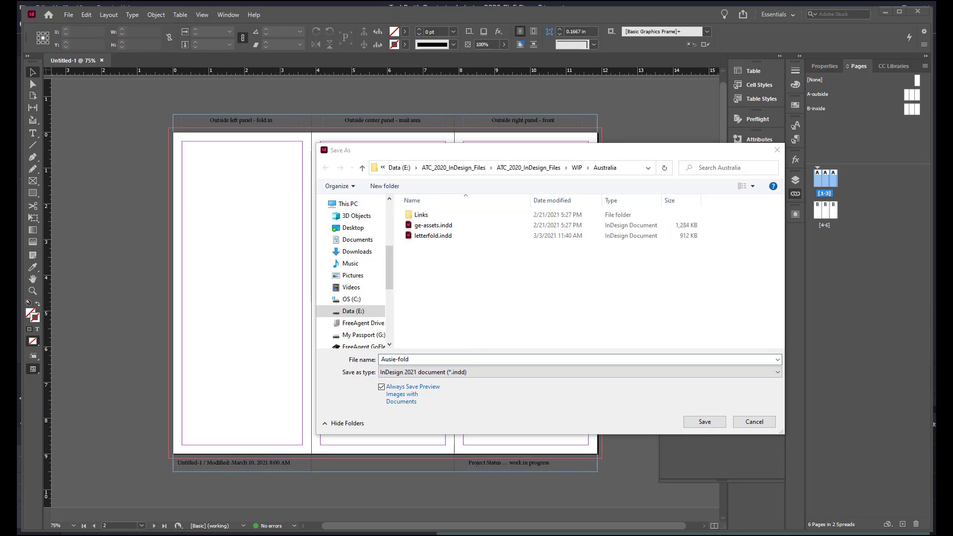
left_click(710, 425)
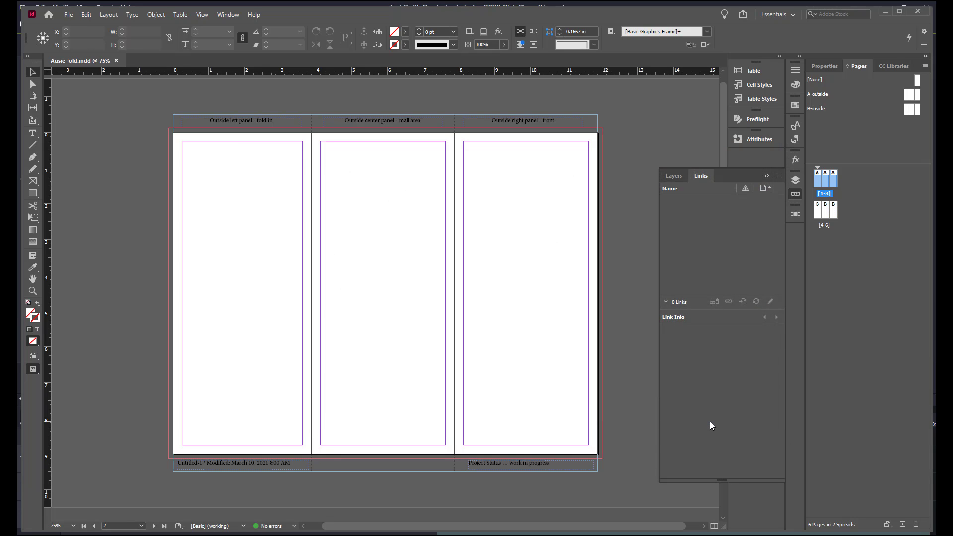
Enter the heading AUSTRALIA in capitals in the text frame of the outside right (front) panel.
key("ctrl+d")
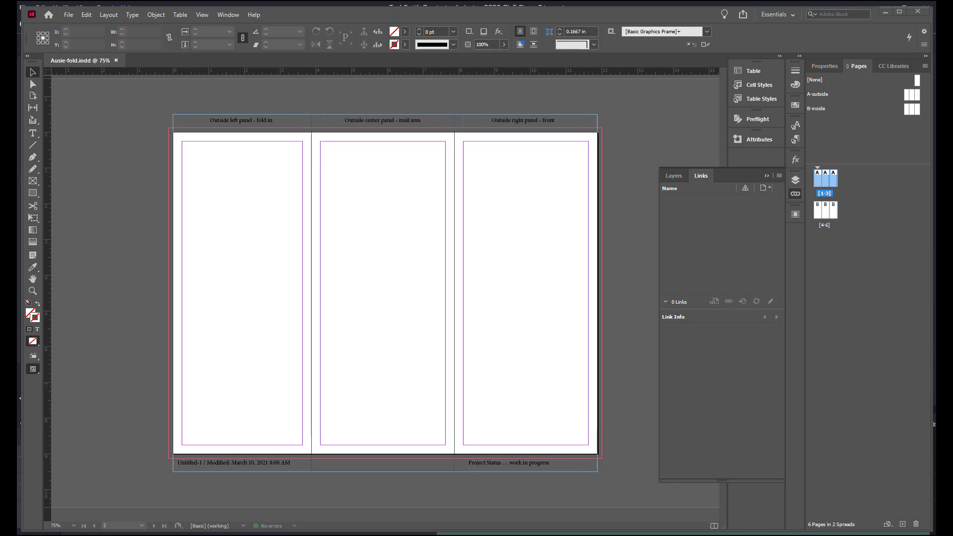
left_click(829, 196)
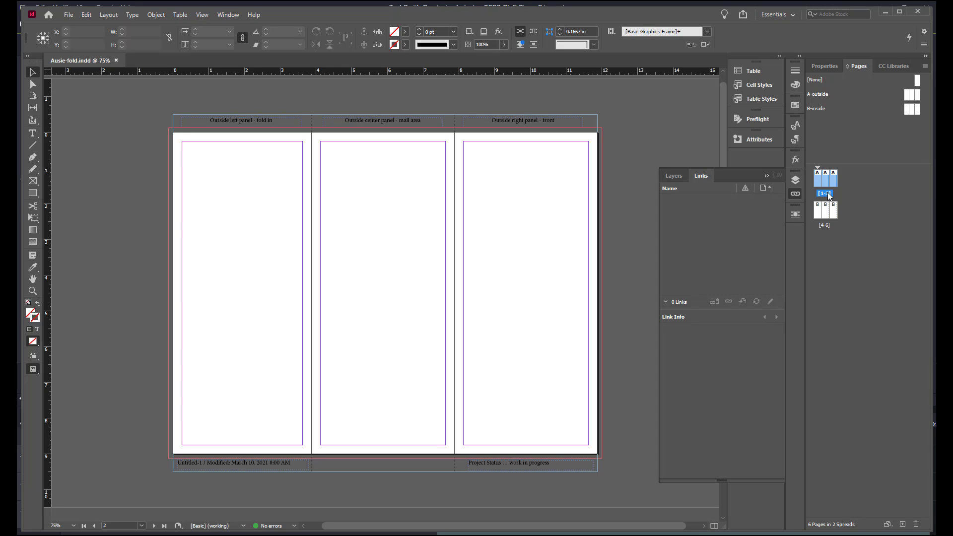
key("t")
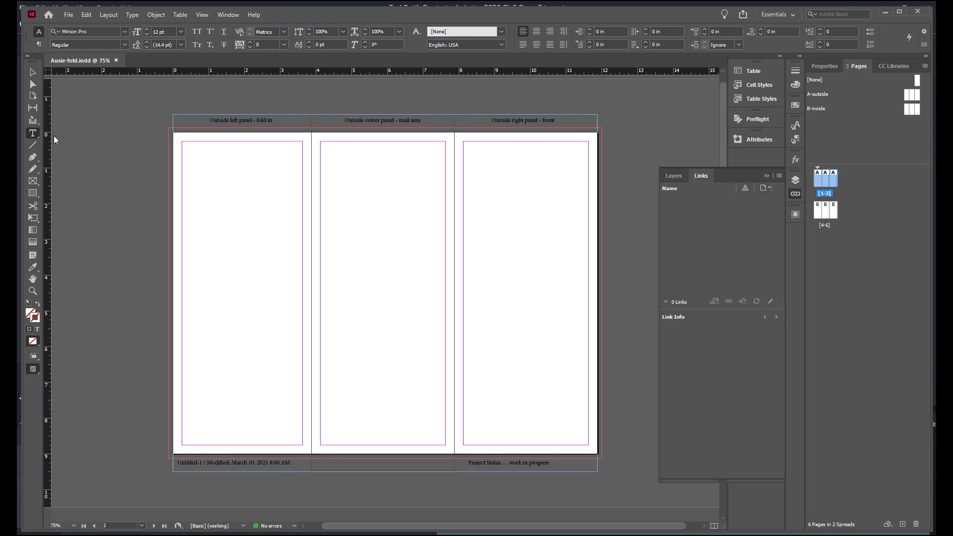
left_click(473, 164)
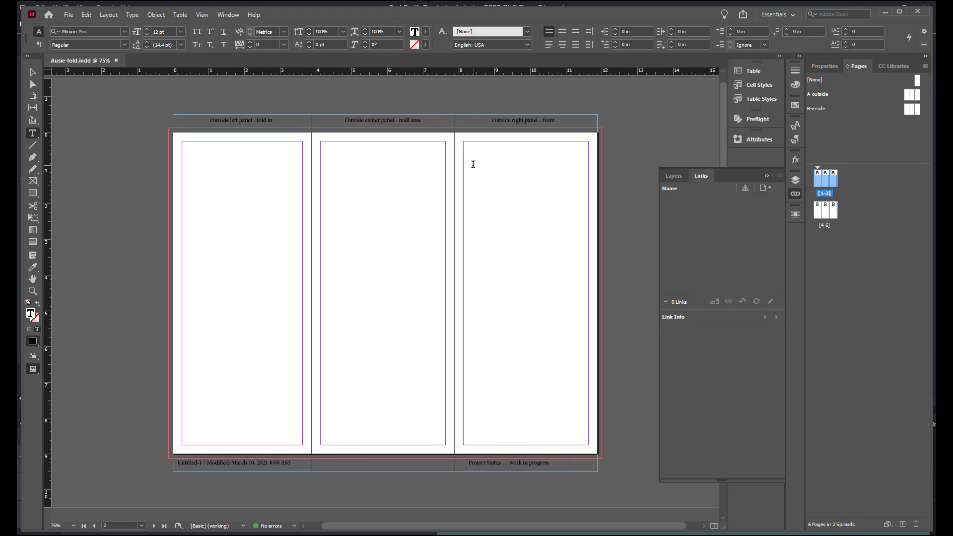
key("Caps_Lock")
type("AUSTRALIA")
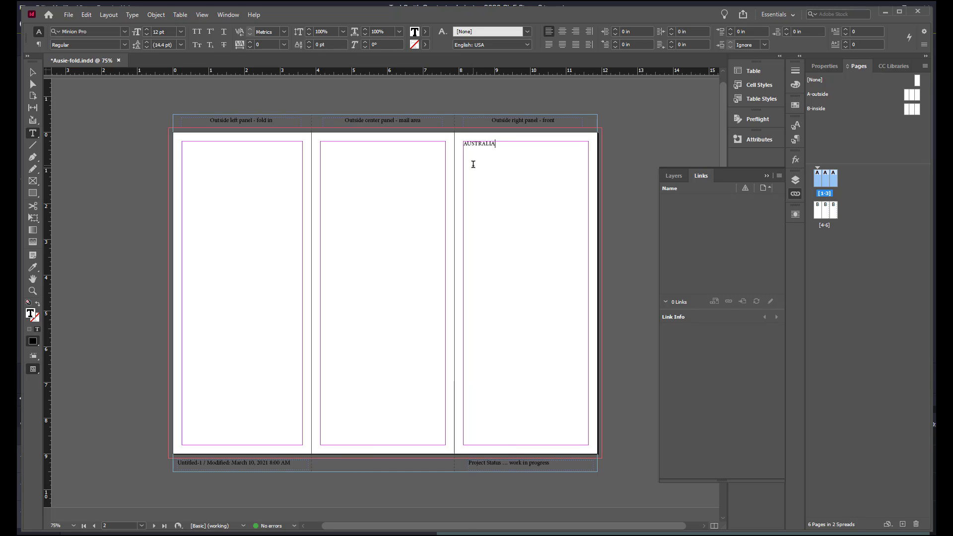
Set the font of the AUSTRALIA heading to ATC Onyx Bold.
double_click(488, 147)
left_click(123, 31)
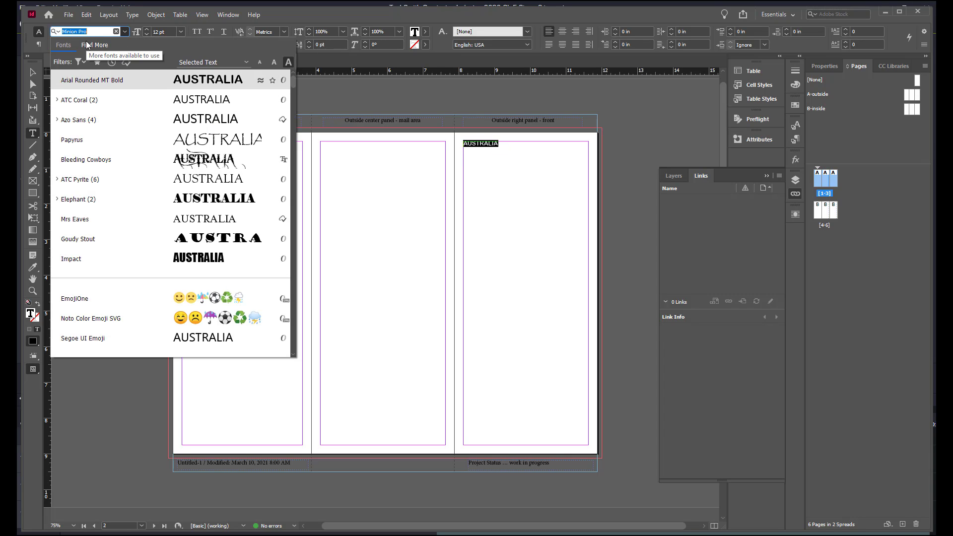
type("ATC ONY")
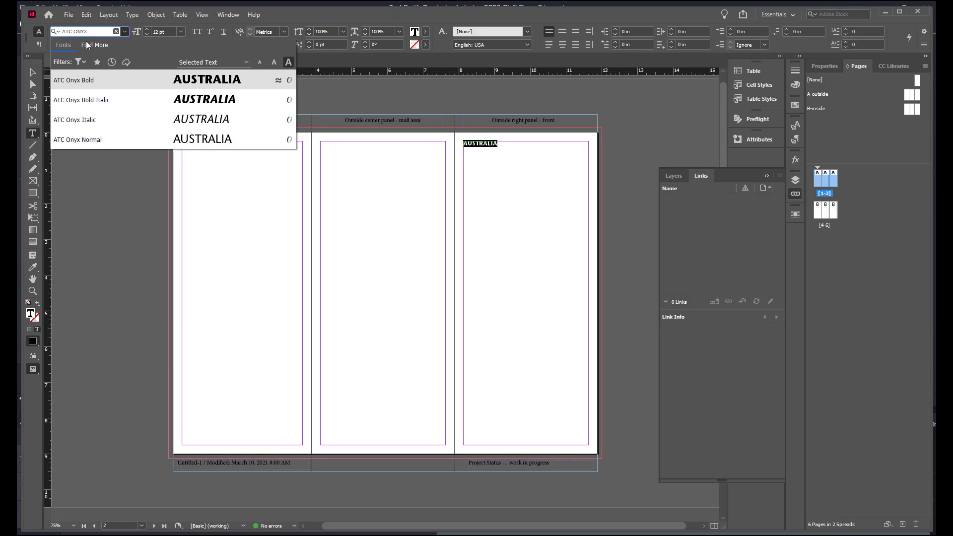
type("X")
key("Return")
Set the font size of the AUSTRALIA heading to 80 pt.
left_click(180, 31)
left_click(164, 199)
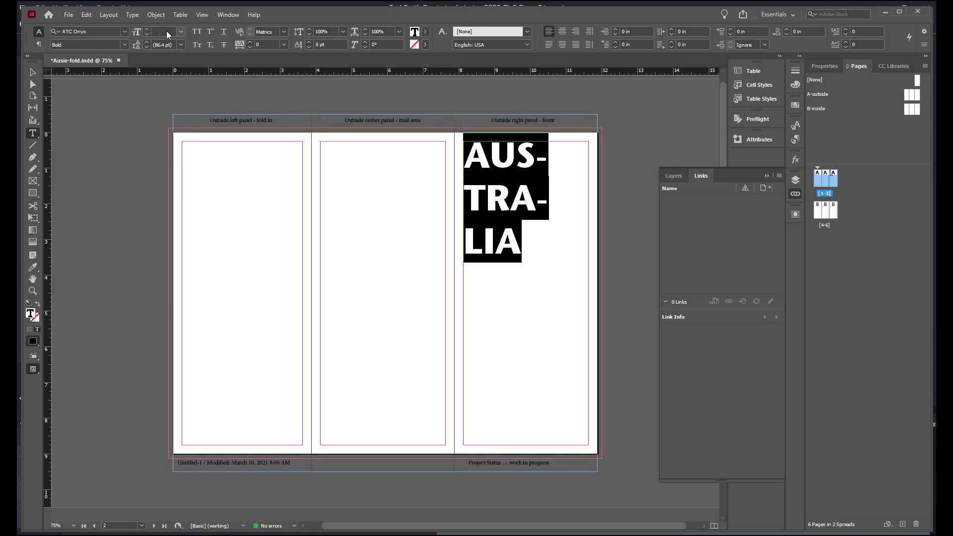
type("80")
key("Return")
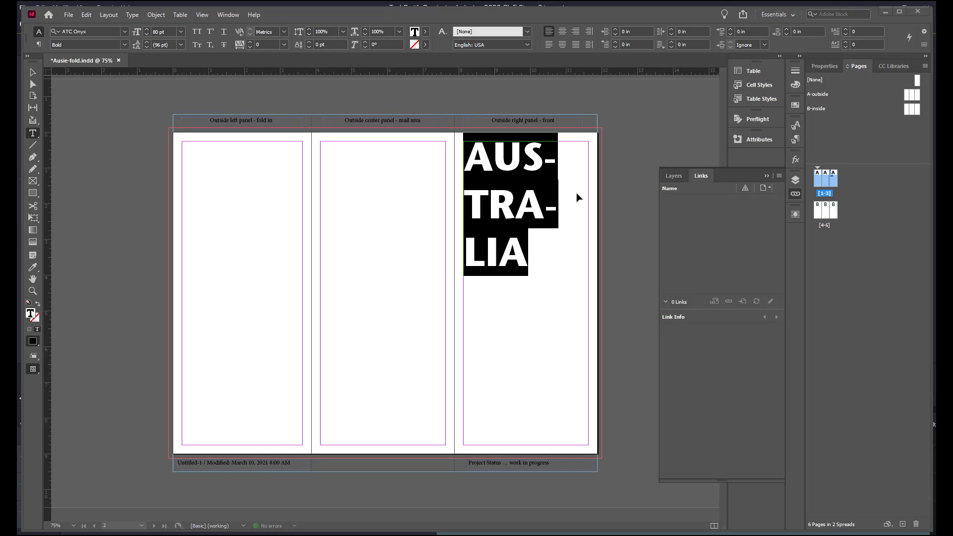
Widen the heading's text frame past the page edge to fit AUSTRALIA on one line, and shorten it to just below the letters.
key("Escape")
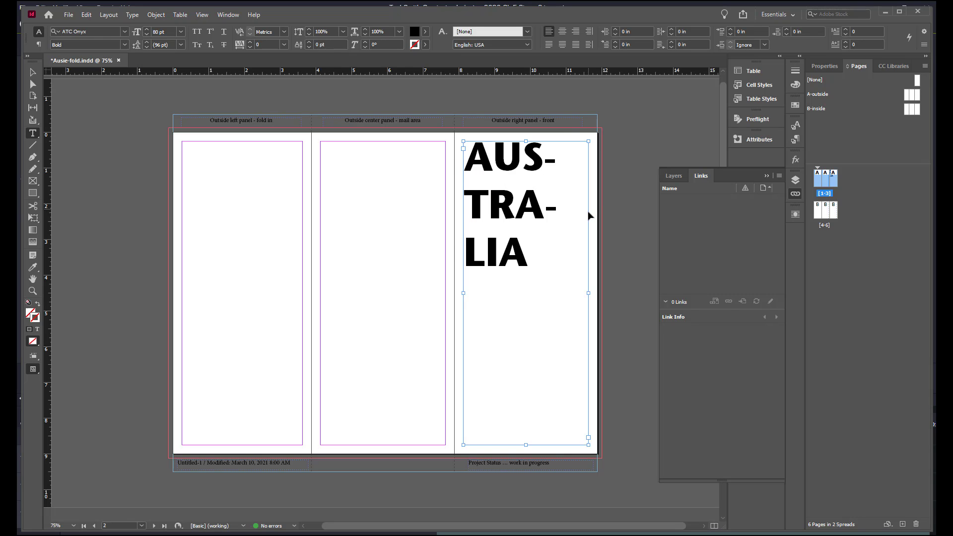
left_click_drag(588, 294, 692, 289)
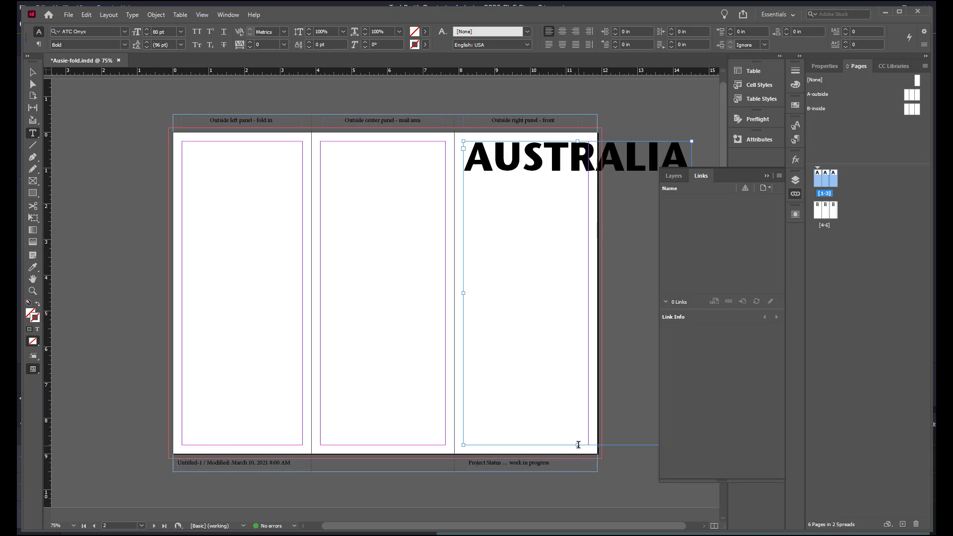
left_click(575, 427)
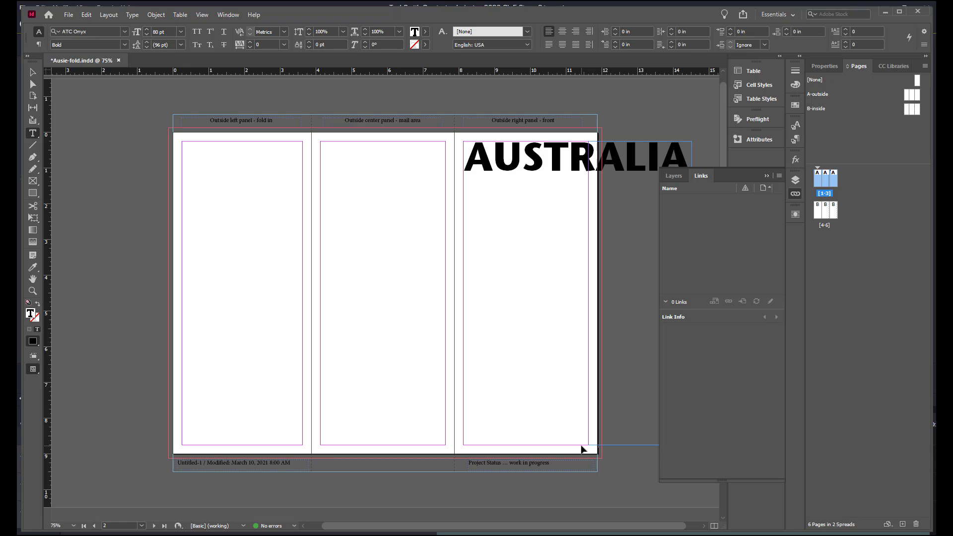
left_click_drag(576, 445, 601, 177)
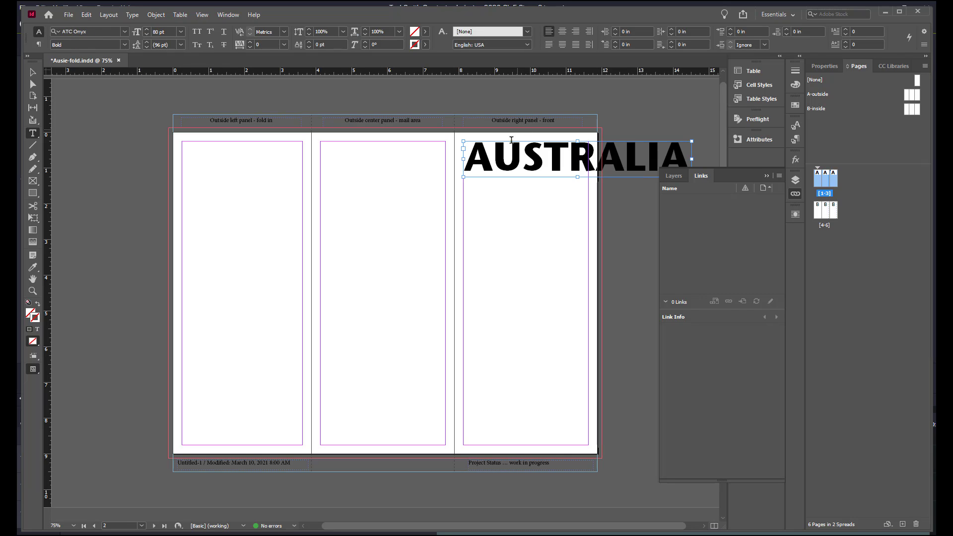
Set the kerning between the first A and the U of AUSTRALIA to -75.
left_click(495, 162)
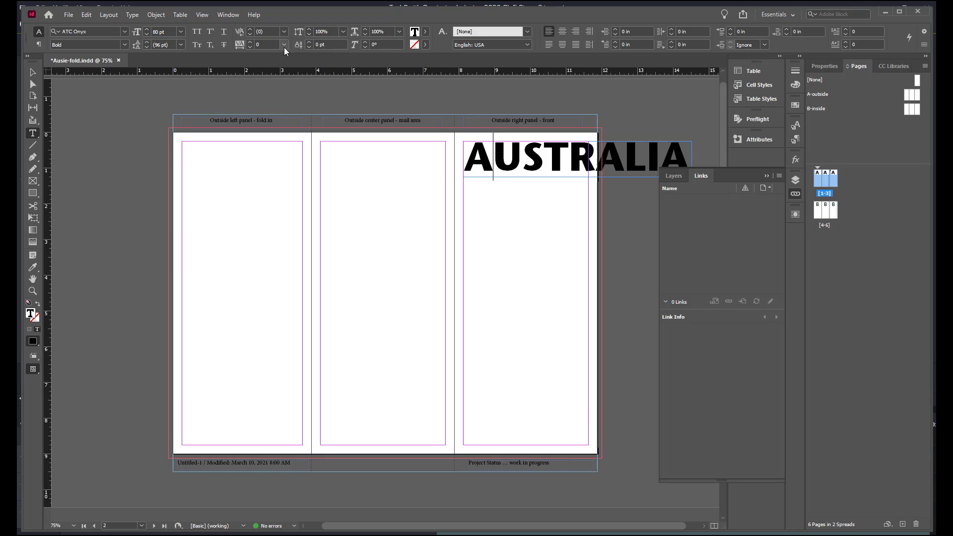
left_click(284, 33)
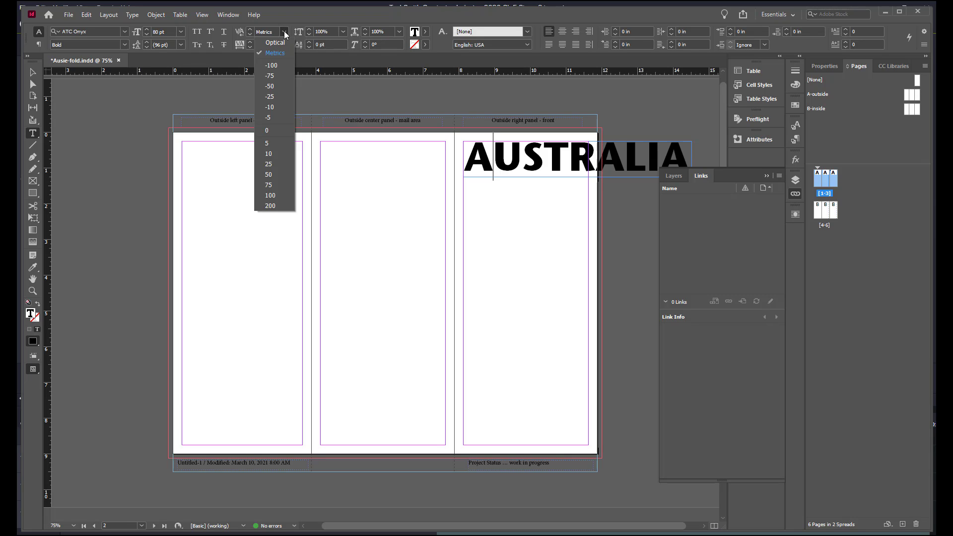
left_click(279, 72)
Tighten the kerning between the U and the S of AUSTRALIA to -70.
left_click(250, 34)
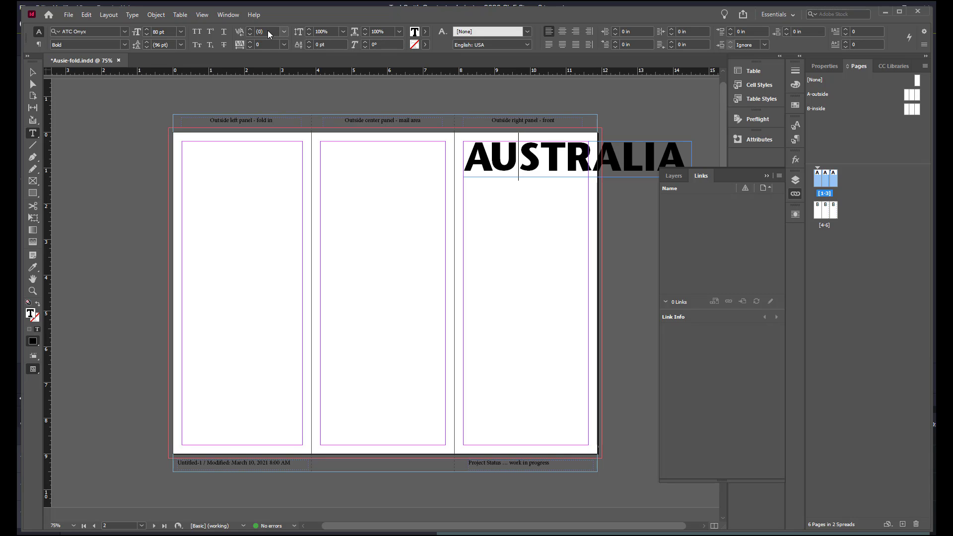
left_click(249, 35)
left_click(250, 35)
left_click(249, 35)
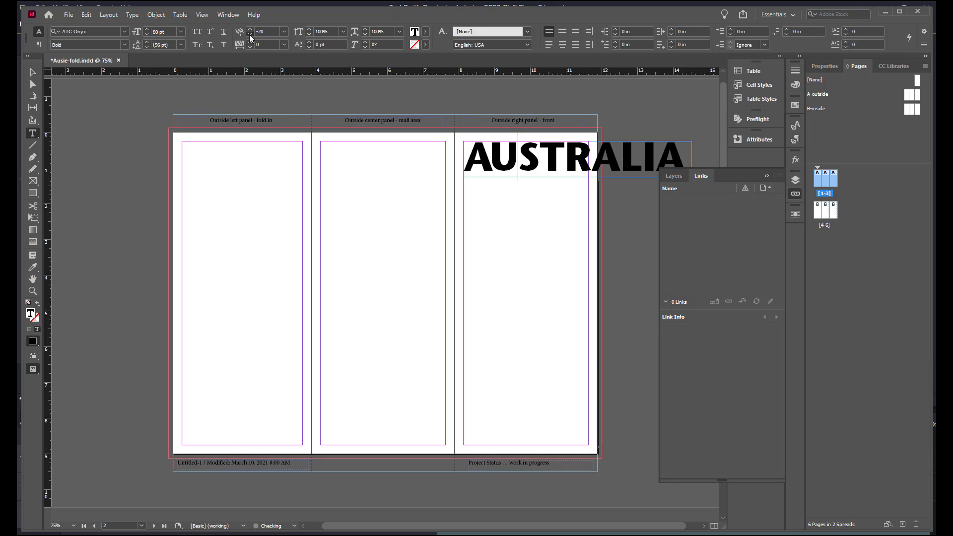
left_click(250, 35)
left_click(250, 35)
left_click(250, 35)
left_click(250, 34)
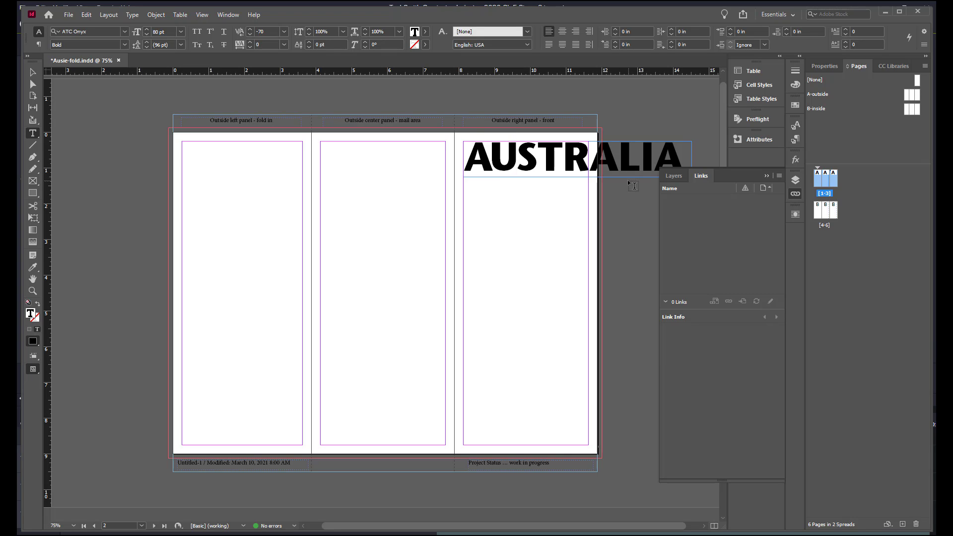
Set the kerning between the R and the second A of AUSTRALIA to 20.
left_click(590, 165)
left_click(284, 31)
left_click(254, 37)
left_click(249, 29)
left_click(249, 29)
left_click(249, 28)
left_click(251, 35)
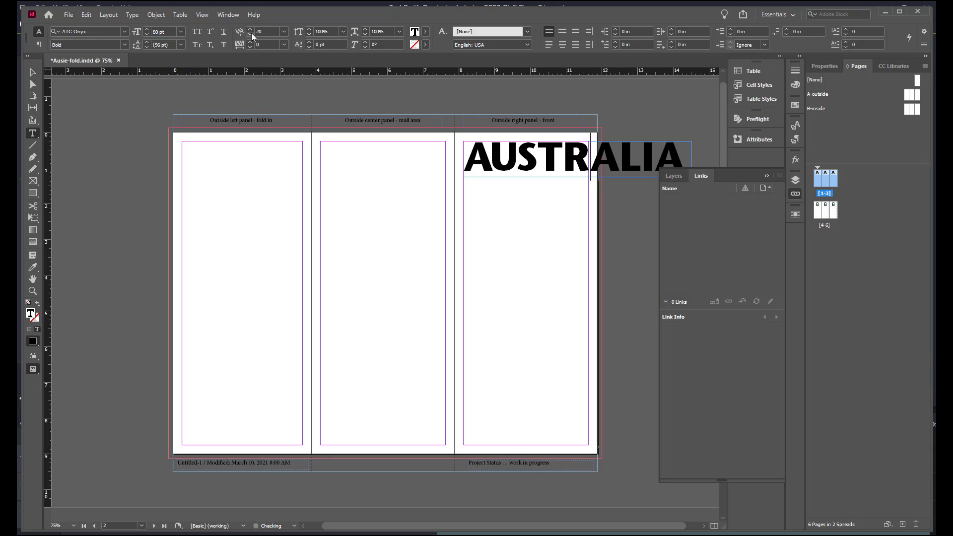
Set the kerning between the second A and the L of AUSTRALIA to -20.
left_click(619, 165)
left_click(284, 32)
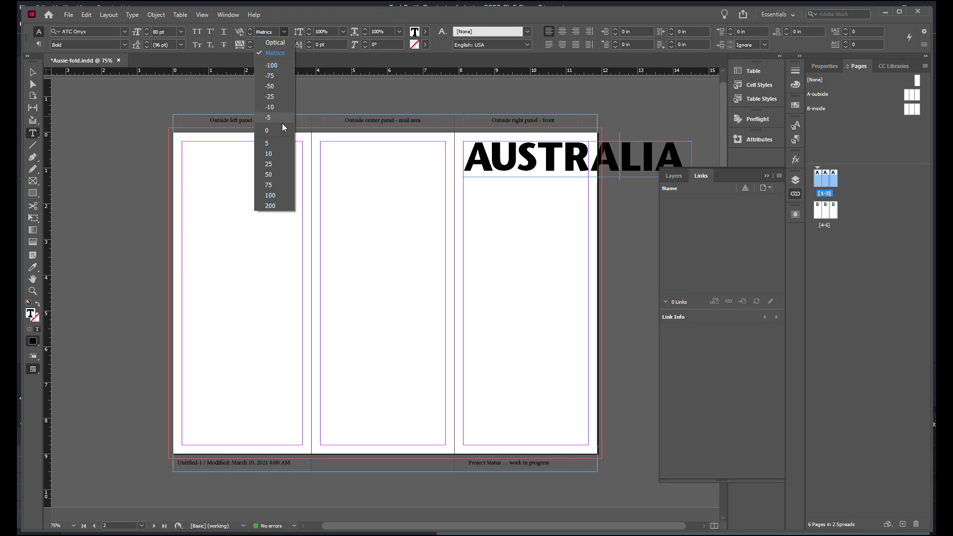
left_click(279, 97)
left_click(250, 29)
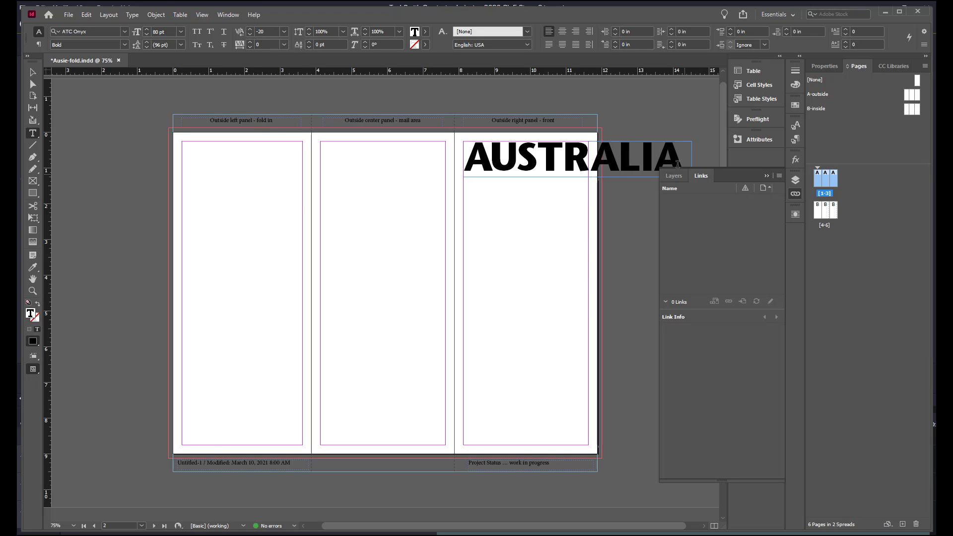
Kern the end of AUSTRALIA, using -25 between the L and the I and -10 between the I and the final A.
left_click(641, 165)
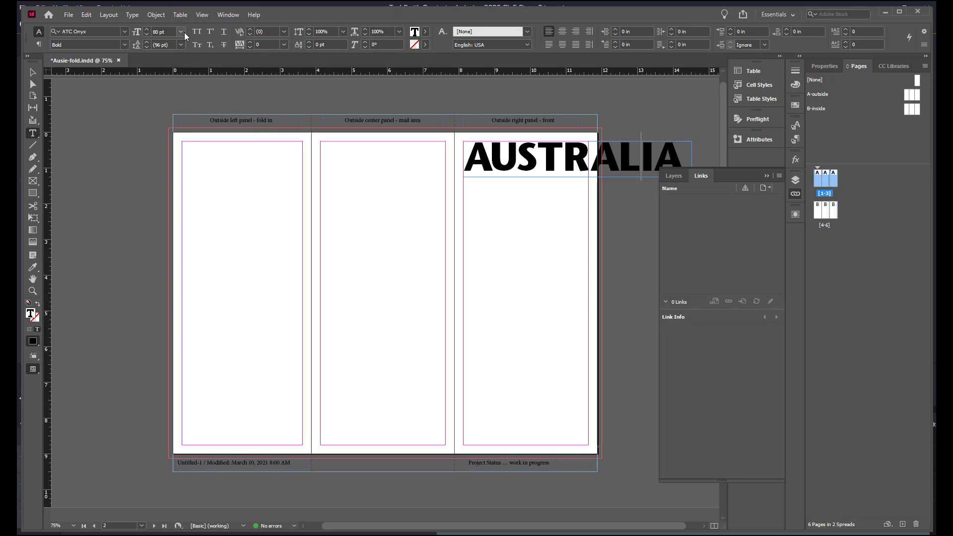
left_click(284, 32)
left_click(282, 91)
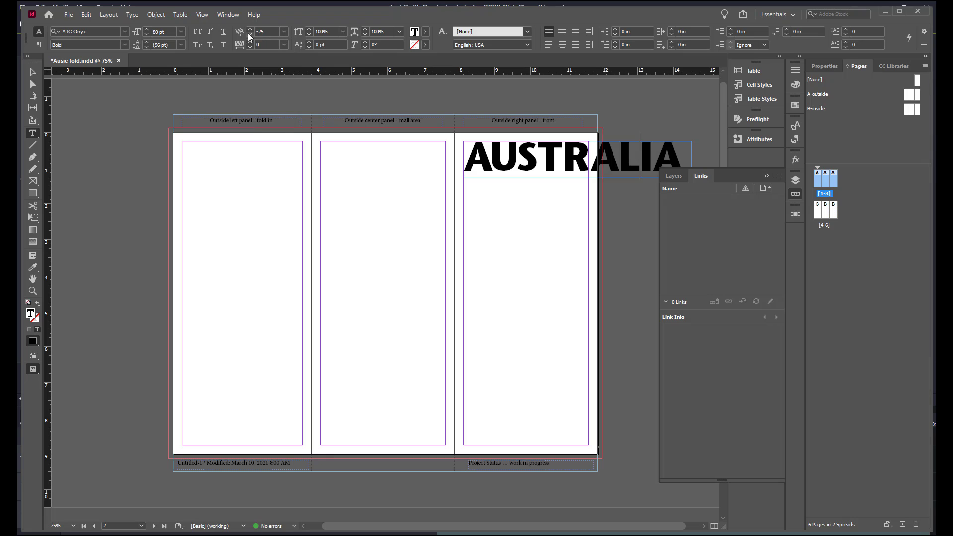
left_click(653, 168)
left_click(283, 32)
left_click(274, 107)
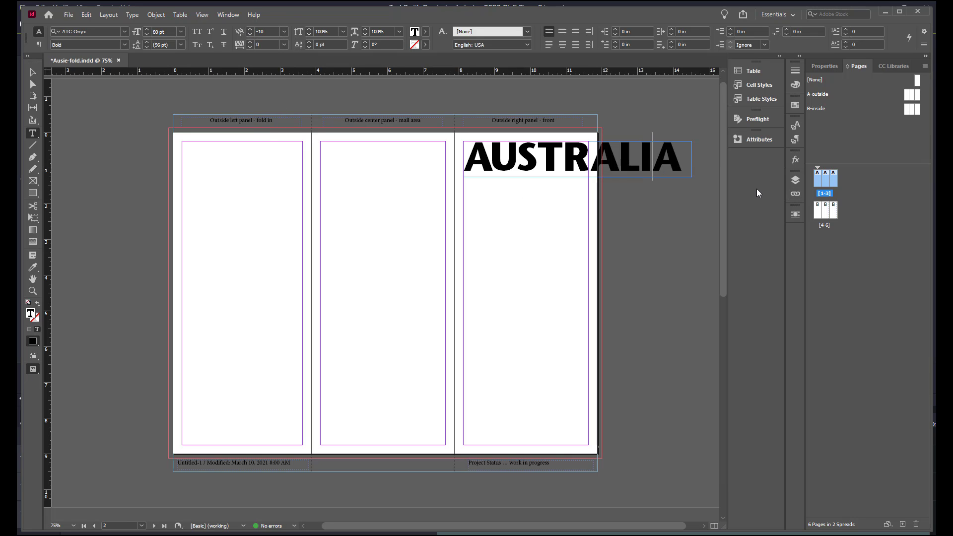
Convert the AUSTRALIA heading's text frame to outlines.
left_click(33, 72)
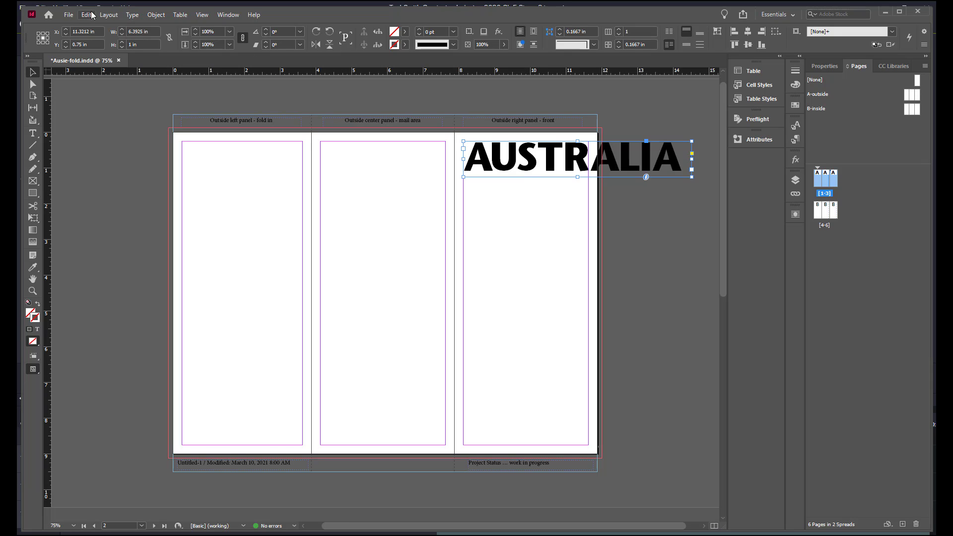
left_click(132, 14)
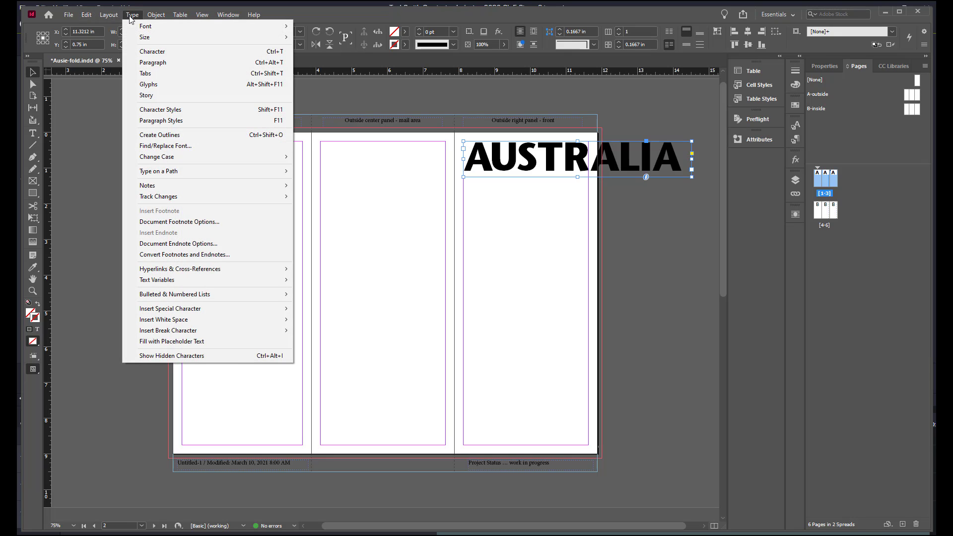
left_click(161, 135)
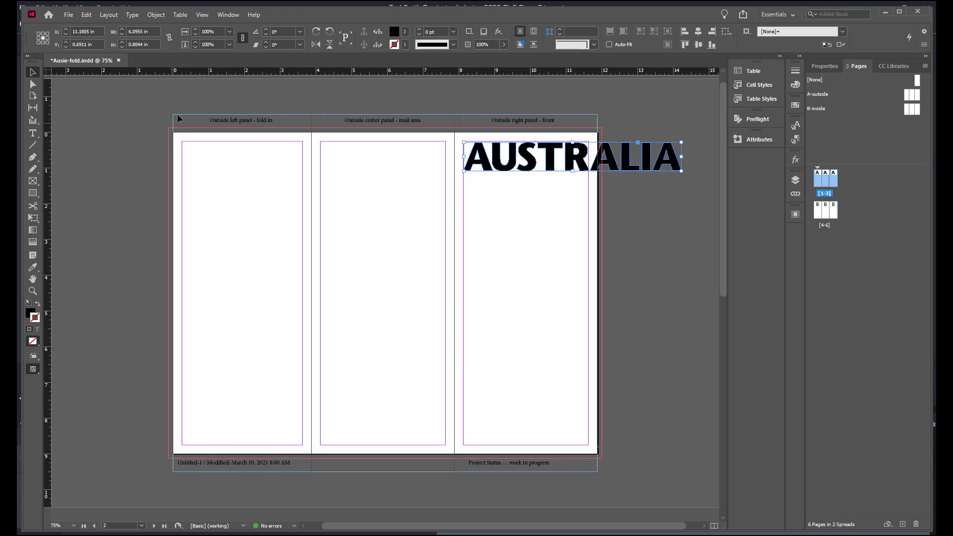
Rotate the outlined heading 90° counterclockwise onto the front panel's right bleed edge and stretch it lengthwise to 9.25 in, from top to bottom bleed.
left_click(329, 34)
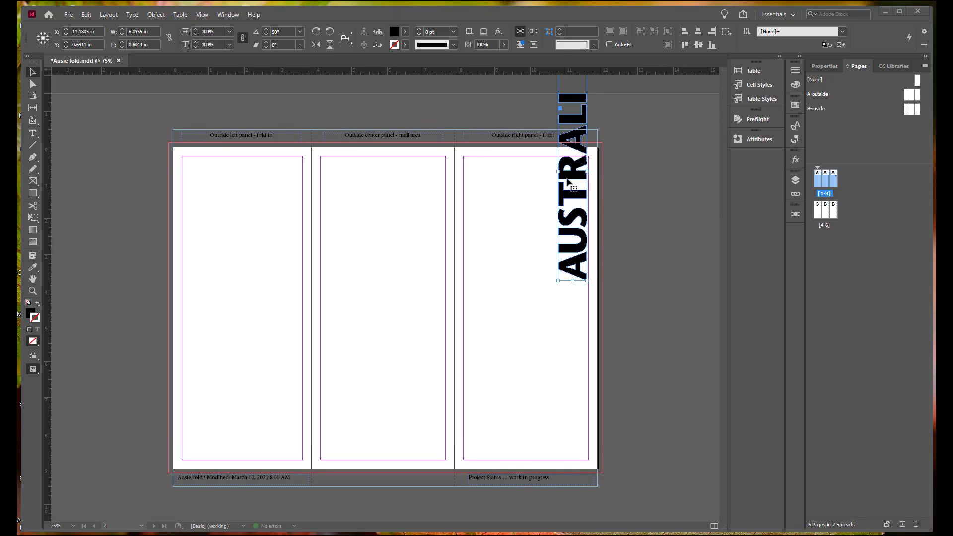
left_click_drag(570, 176, 585, 248)
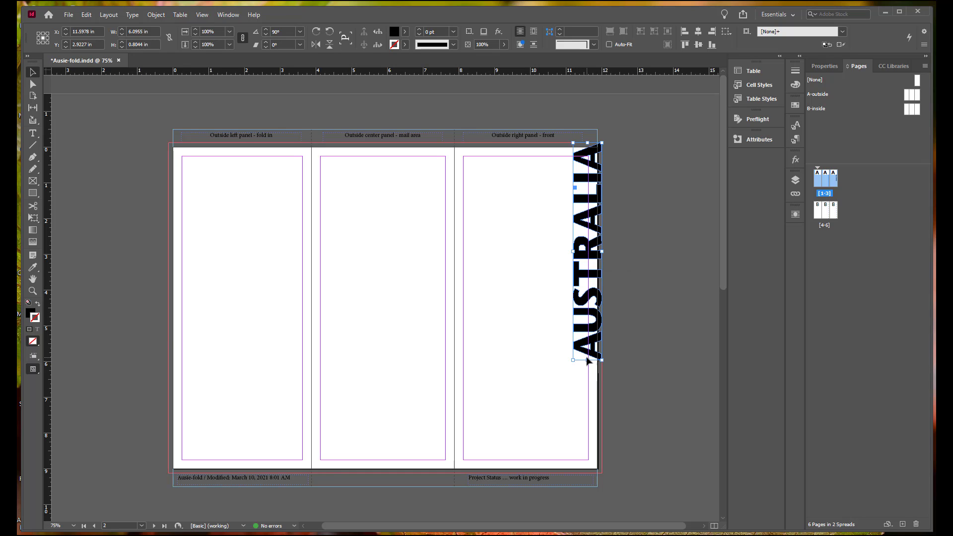
left_click_drag(588, 362, 585, 474)
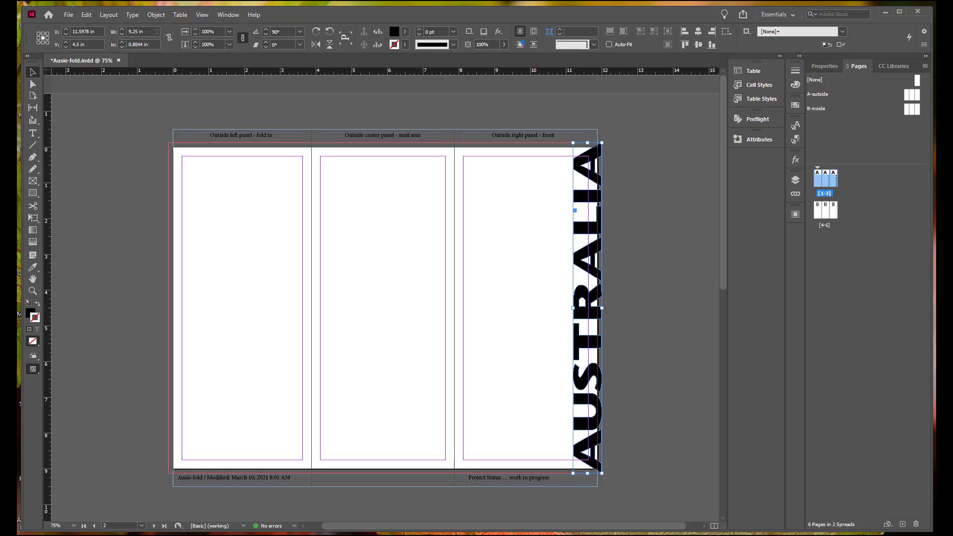
Set the rotated heading's H value to 1.625 in, using its lower-right corner as the reference point.
left_click(48, 43)
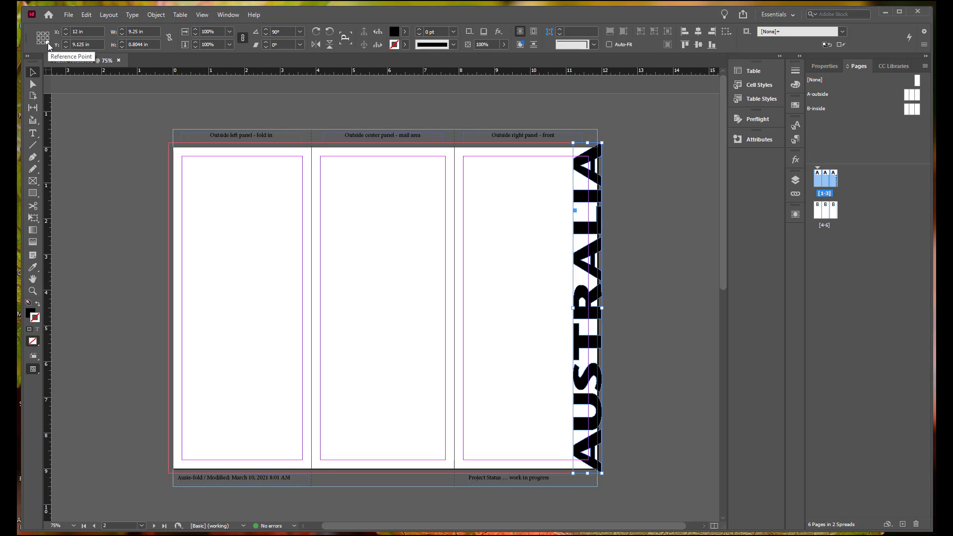
left_click(154, 44)
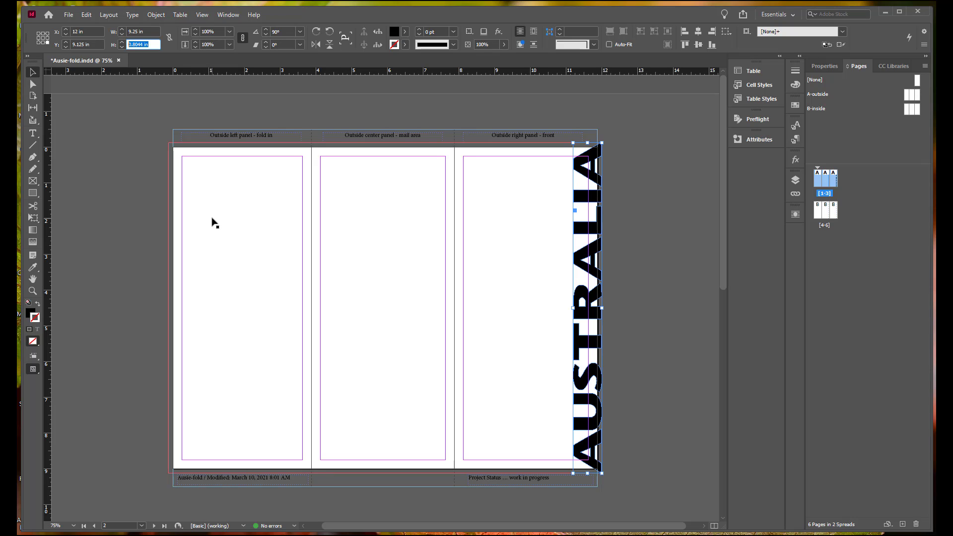
type("1.625")
key("Return")
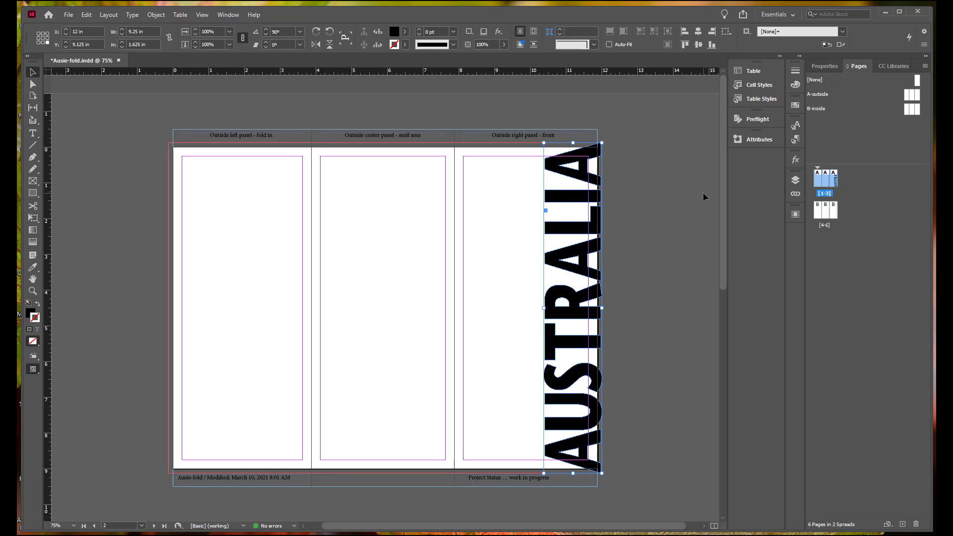
Place kangaroo.psd from the Links folder inside the outlined AUSTRALIA letters.
key("ctrl+d")
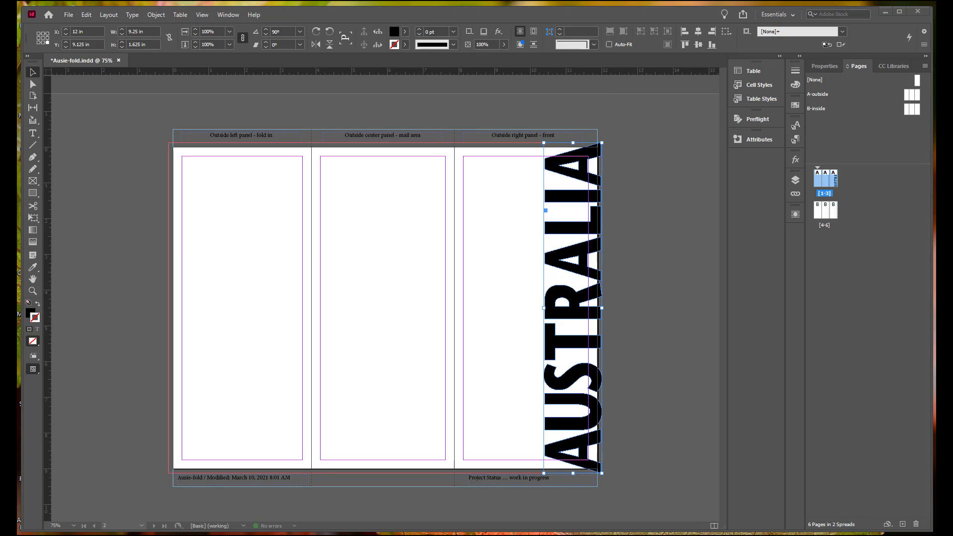
left_click(68, 14)
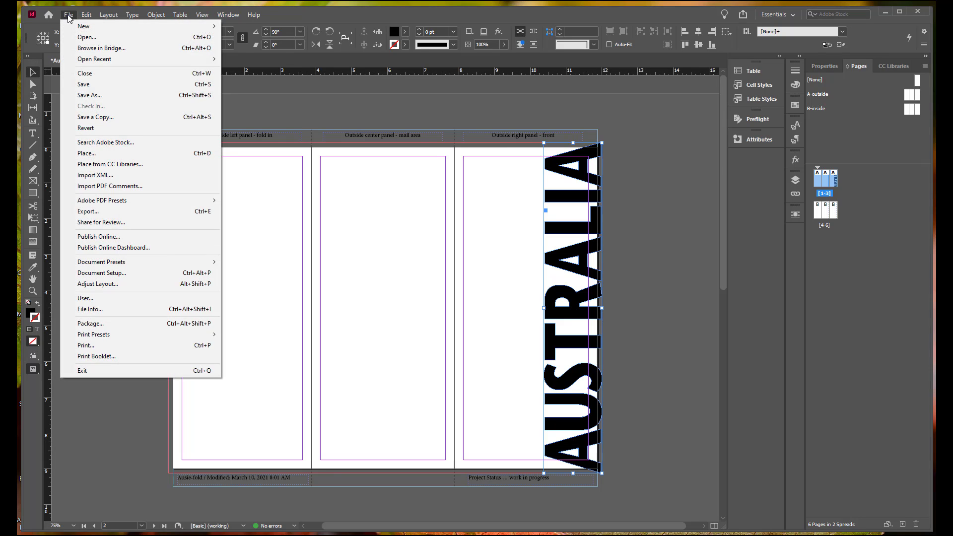
left_click(77, 151)
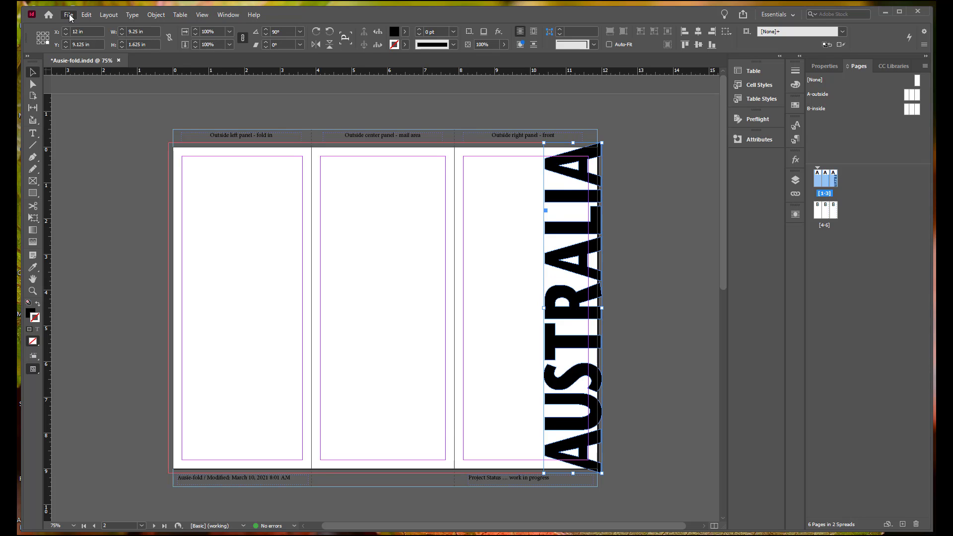
double_click(451, 236)
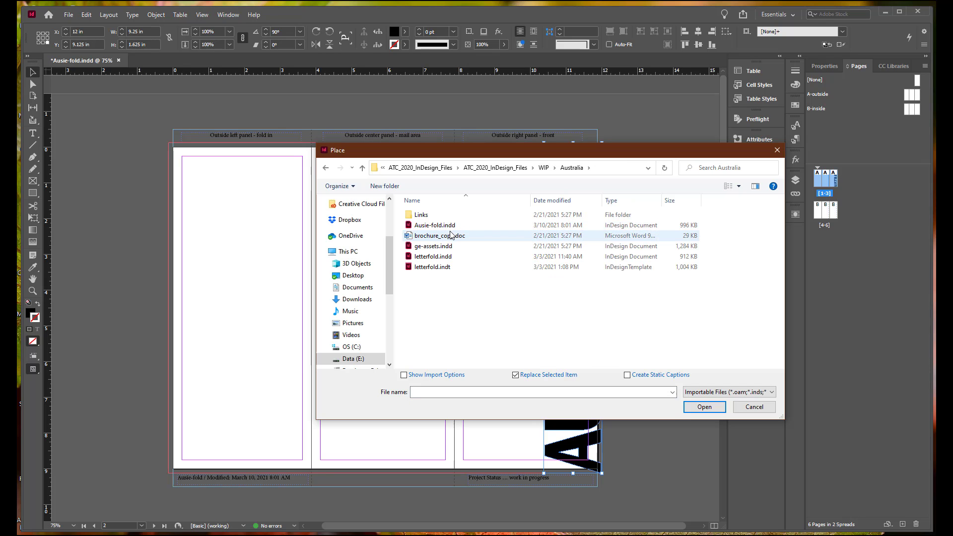
double_click(422, 215)
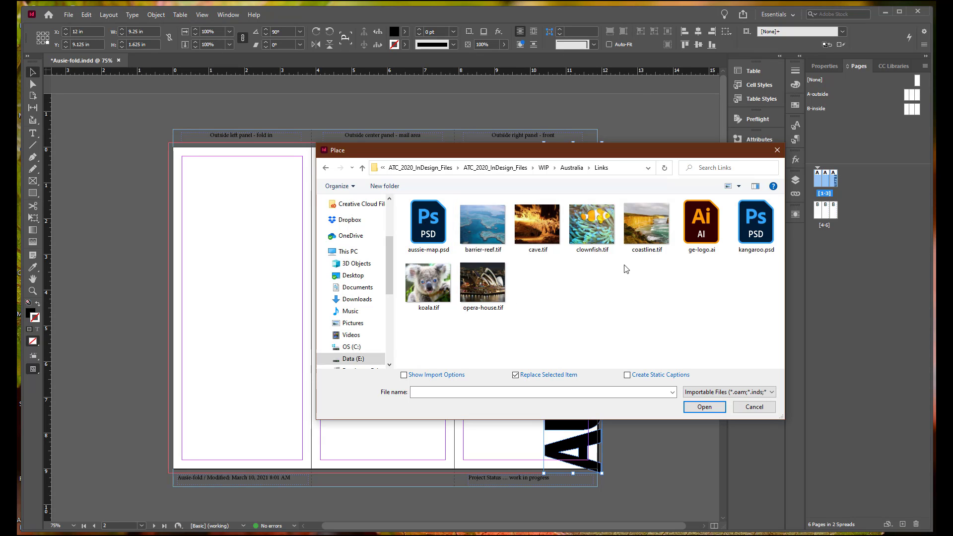
left_click(755, 225)
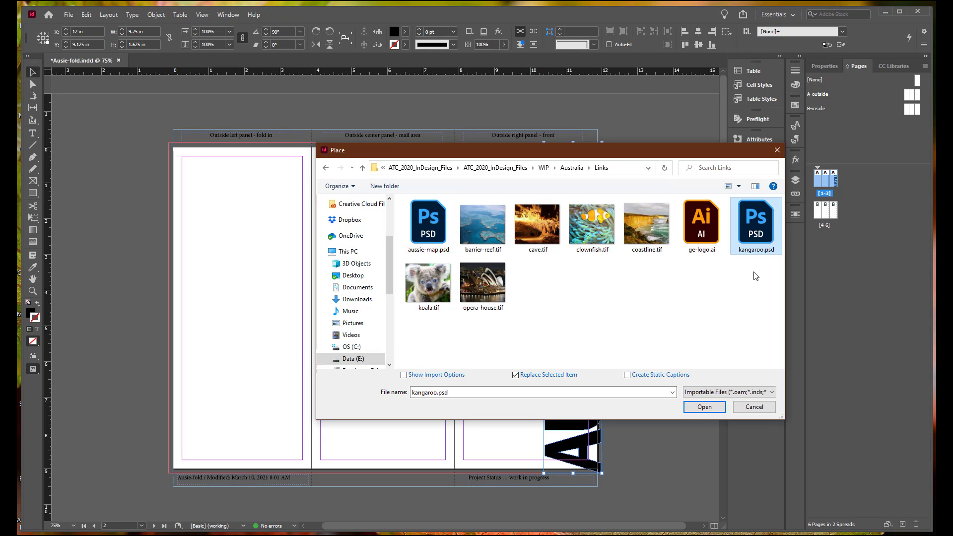
left_click(707, 408)
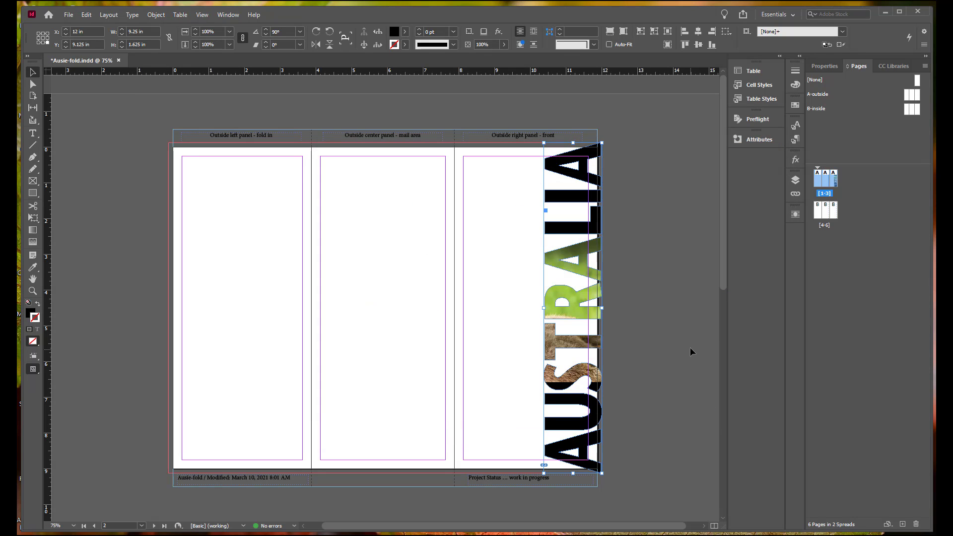
Set the rotation of the kangaroo image inside the letters to 0° about its center point.
left_click(569, 298)
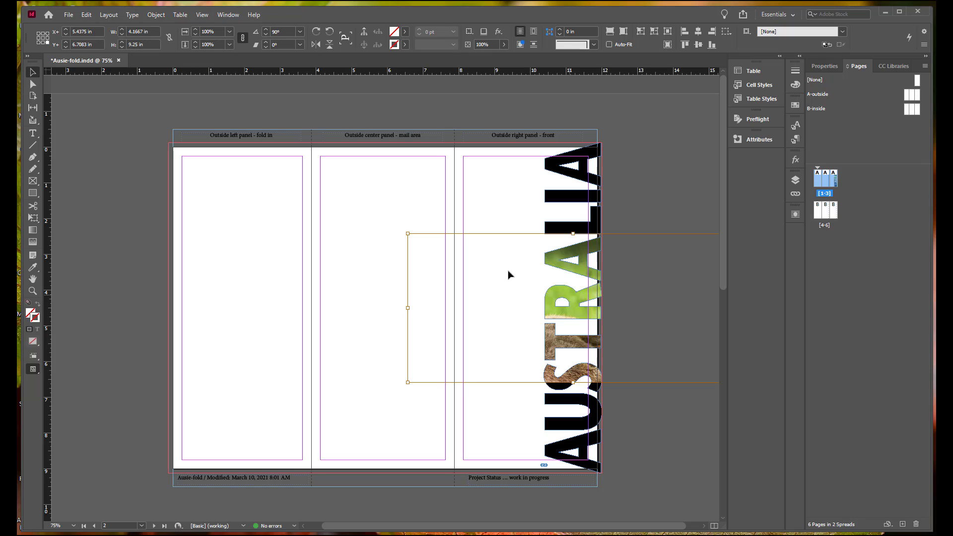
left_click(44, 38)
left_click(301, 34)
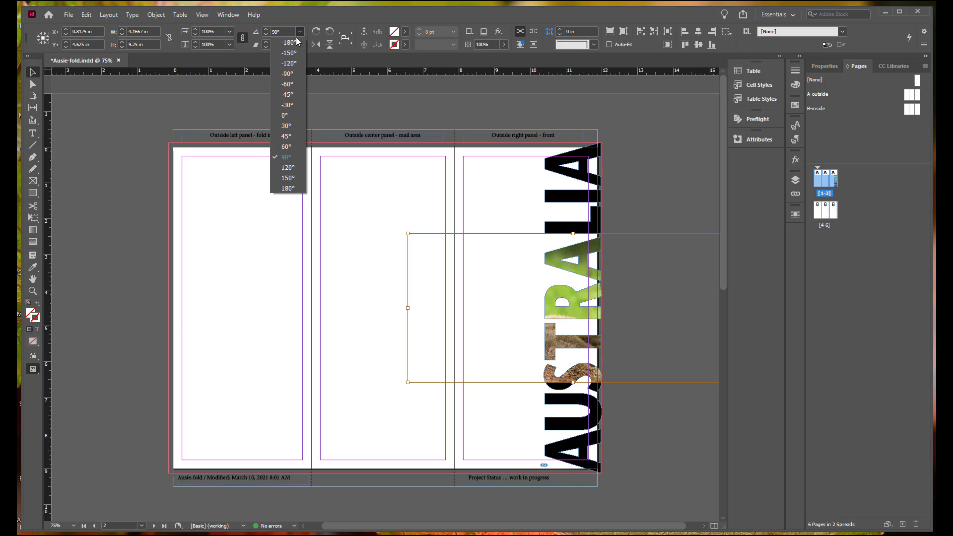
left_click(284, 115)
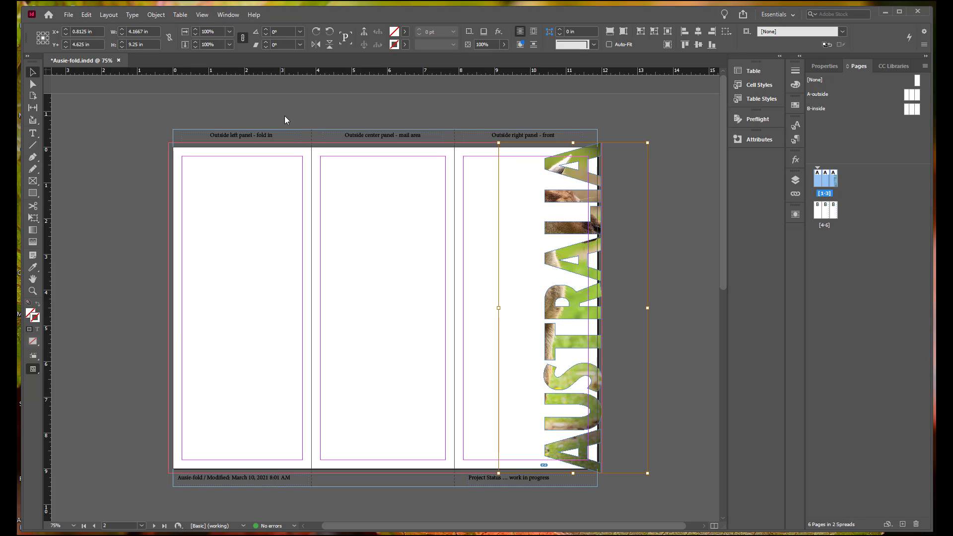
key("ctrl+s")
Draw a rectangle about 2.36 in wide and 9.25 in high from the front panel's fold to beside the heading, and fill it with black.
left_click(38, 197)
left_click_drag(456, 145, 541, 472)
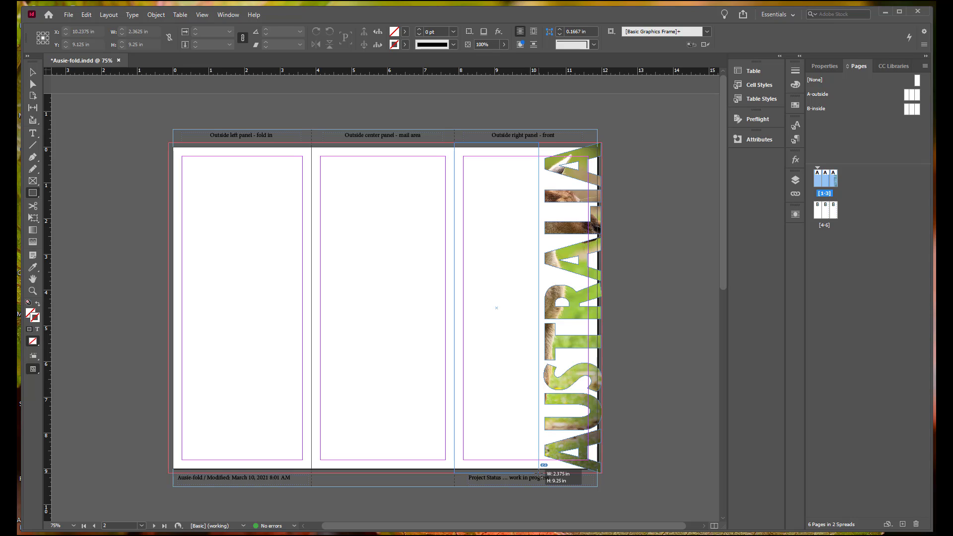
left_click_drag(541, 473, 541, 472)
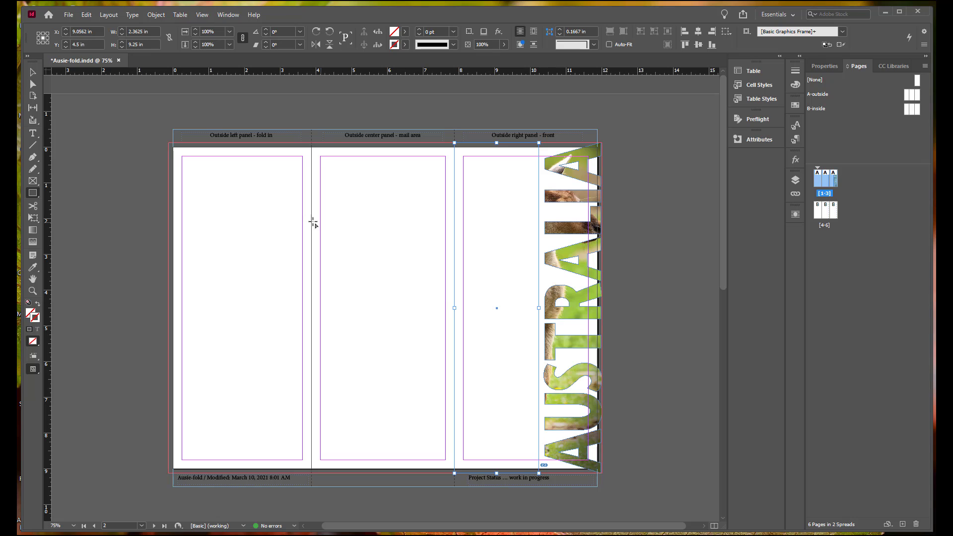
double_click(32, 316)
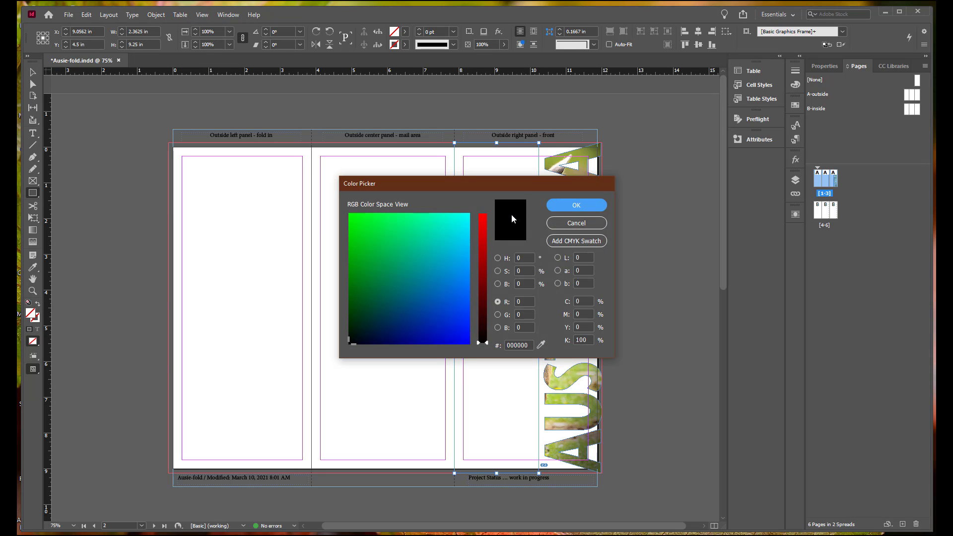
left_click(573, 206)
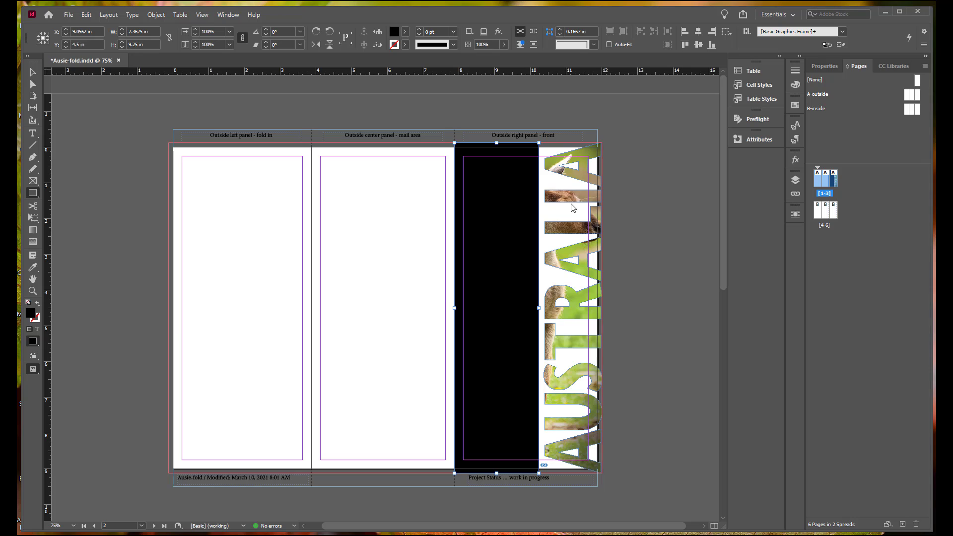
Move the black rectangle below kangaroo.psd in the stacking order of Layer 1, and deselect it.
left_click(794, 182)
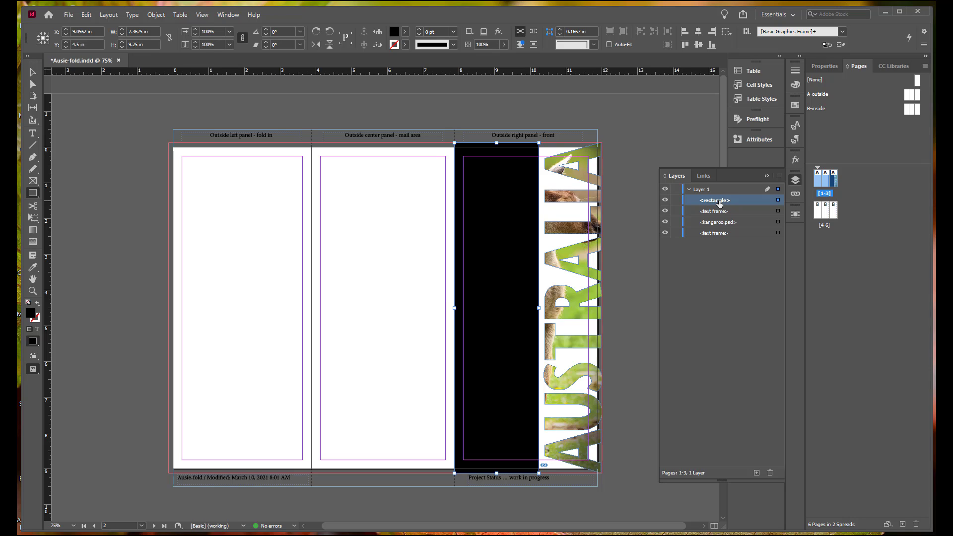
left_click_drag(717, 203, 713, 228)
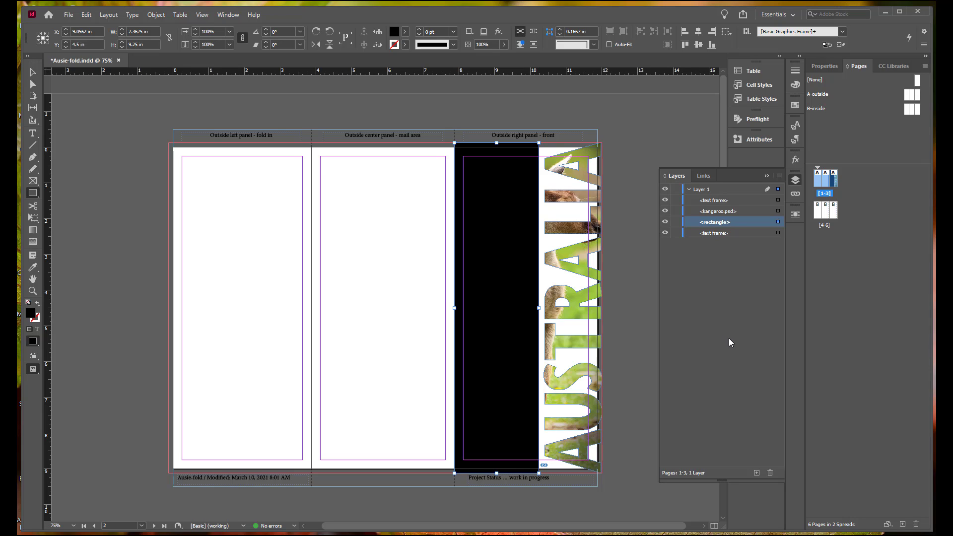
key("ctrl+shift+a")
Combine the black rectangle and the kangaroo-filled AUSTRALIA lettering into one shape using Pathfinder Add.
left_click(33, 73)
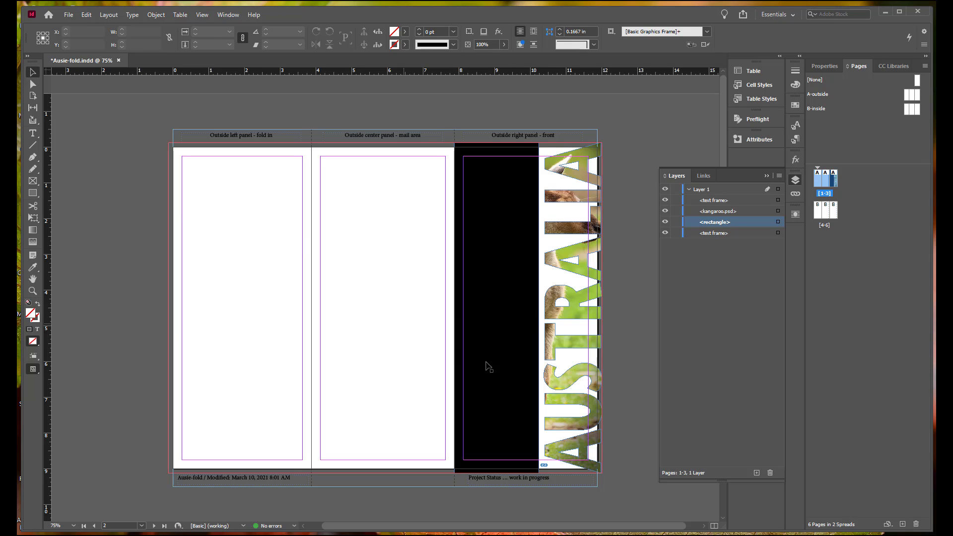
left_click(525, 378)
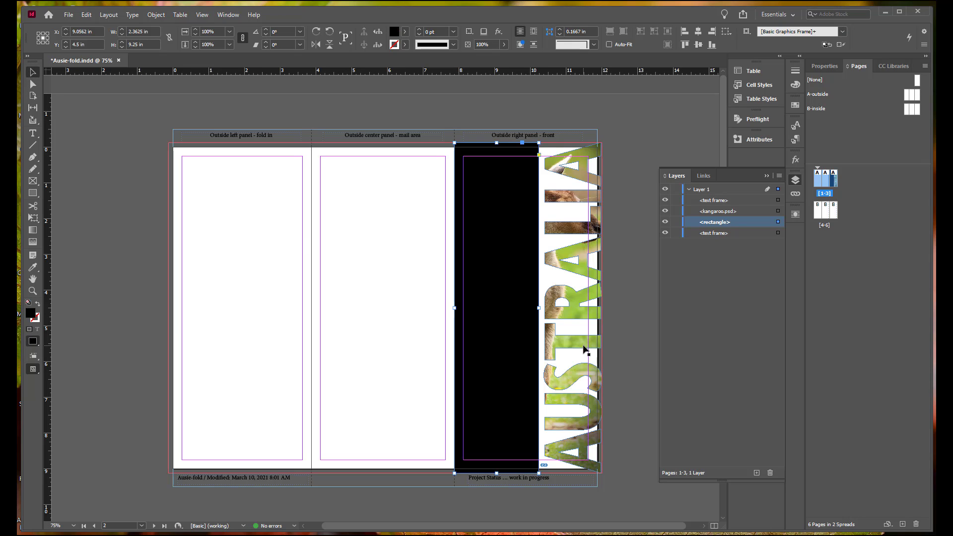
left_click(585, 350, "shift")
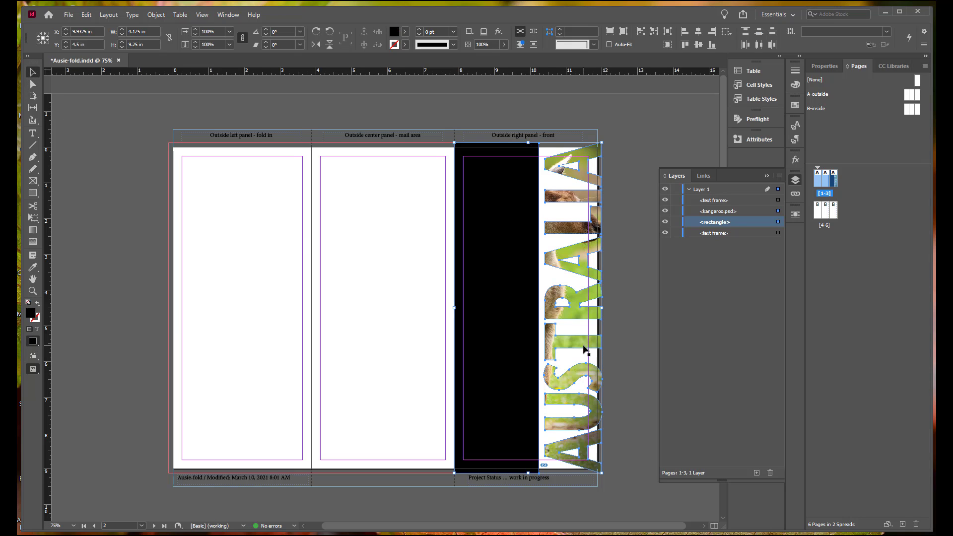
left_click(158, 17)
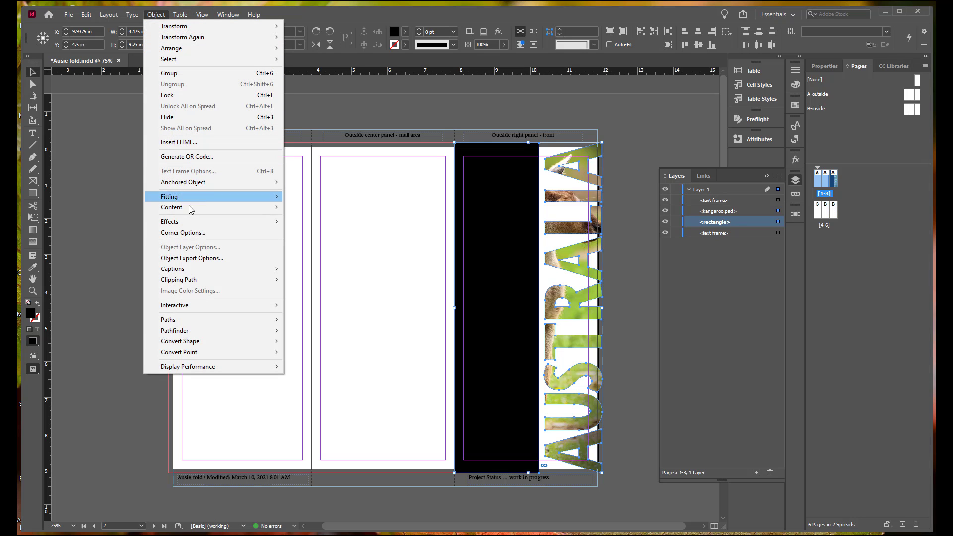
mouse_move(258, 330)
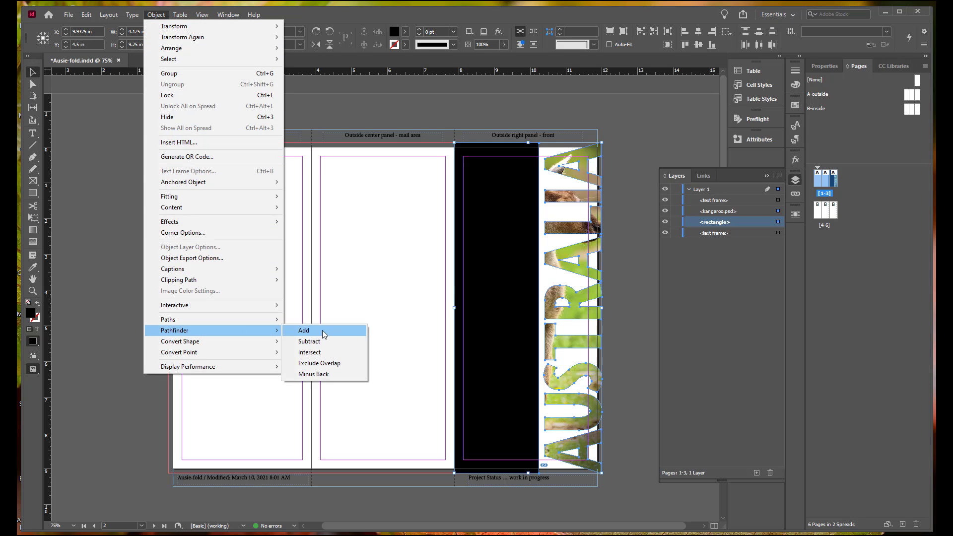
left_click(323, 335)
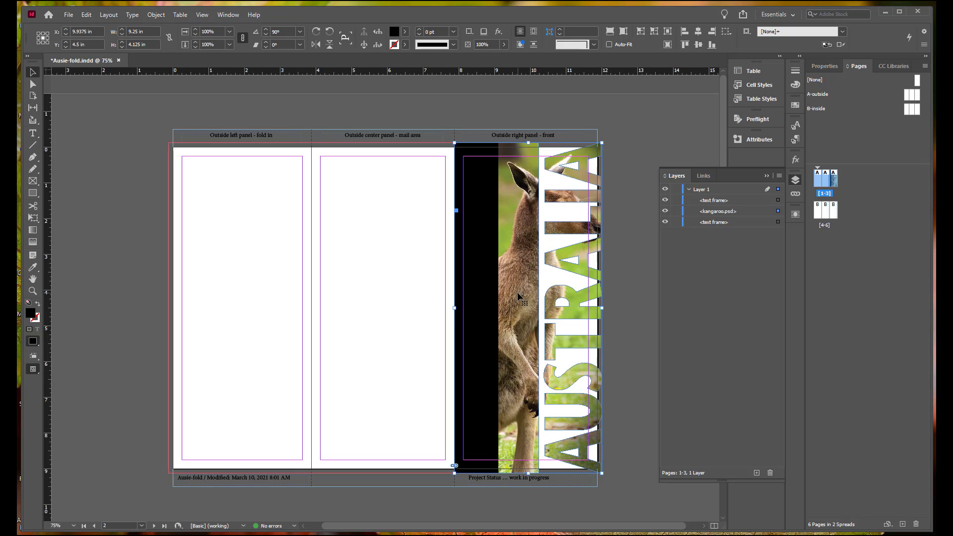
Reposition the kangaroo image inside the combined shape to X 2.0833 in, Y 4.625 in, filling it from the fold edge.
left_click_drag(518, 297, 475, 298)
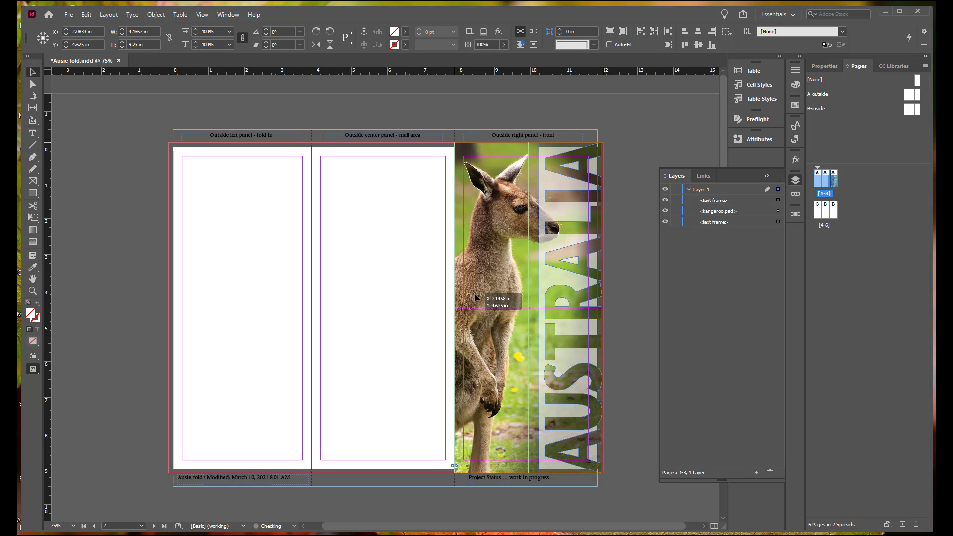
left_click_drag(475, 297, 475, 297)
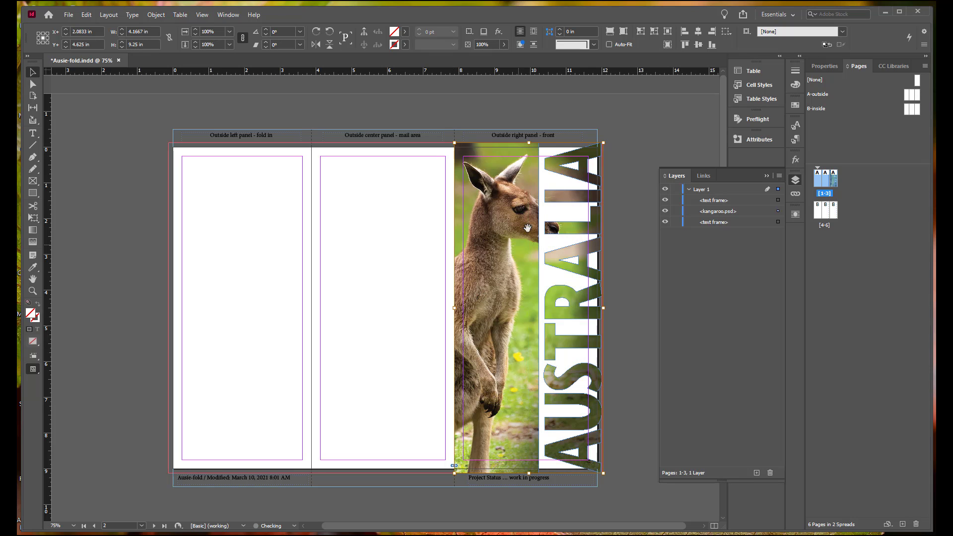
key("ctrl+s")
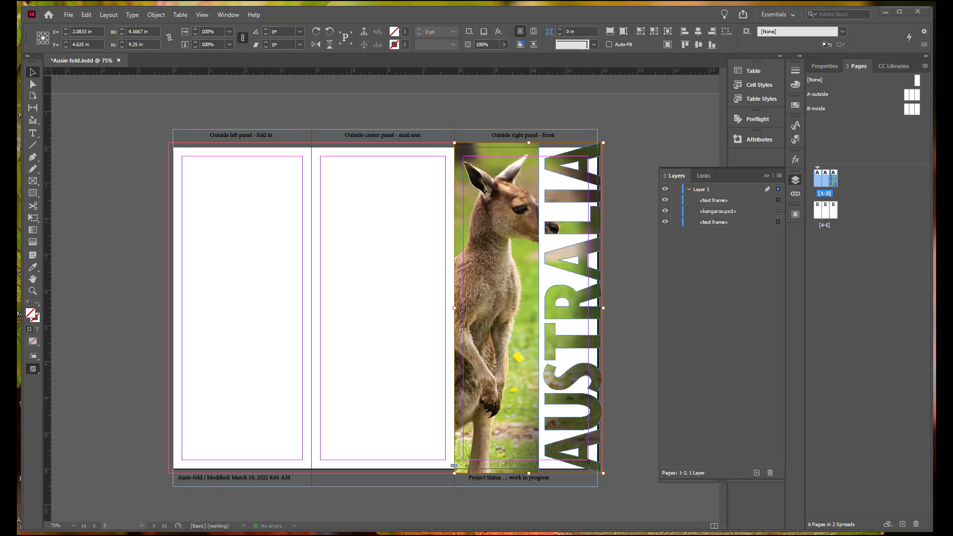
Go to the inside spread, pages 4-6, and open the australia-assets.indl library from the Australia folder.
double_click(825, 224)
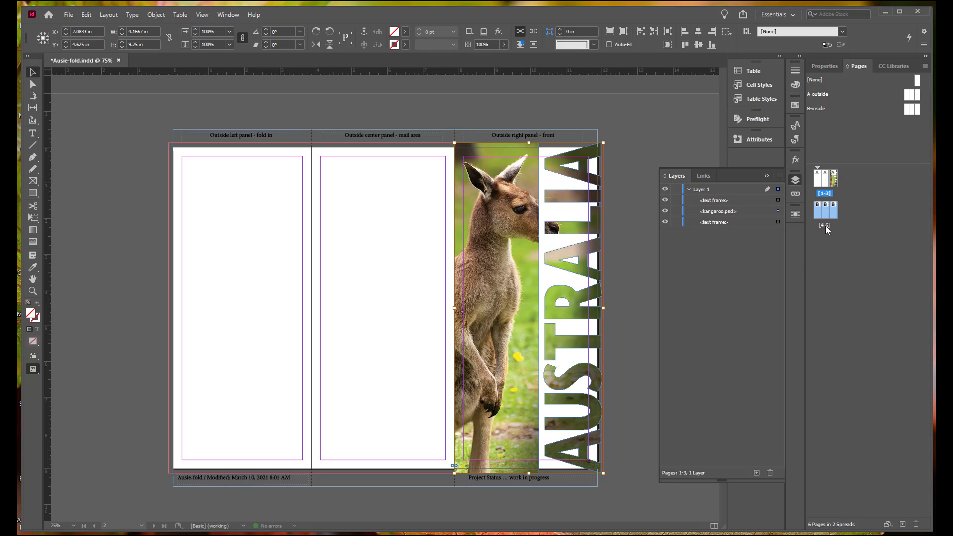
left_click(70, 16)
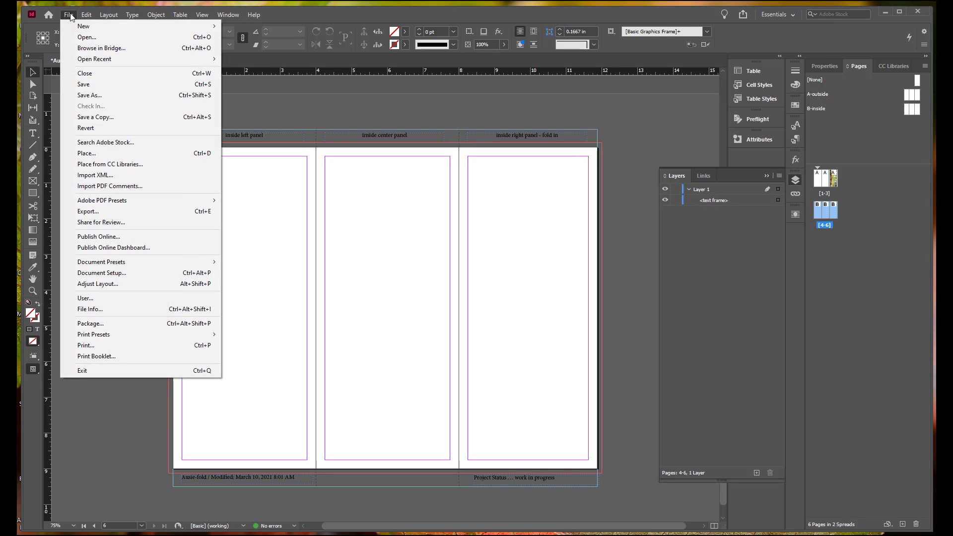
left_click(70, 35)
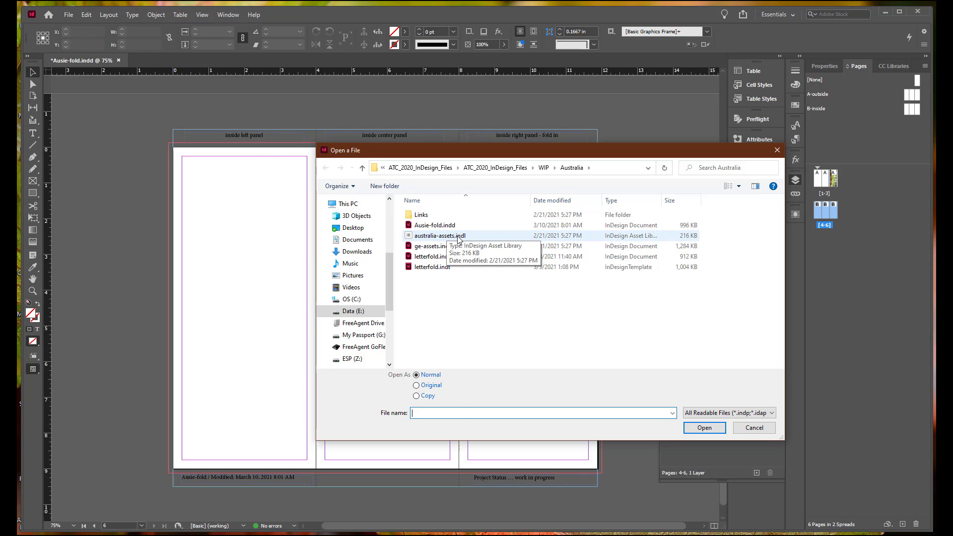
left_click(436, 236)
left_click(710, 430)
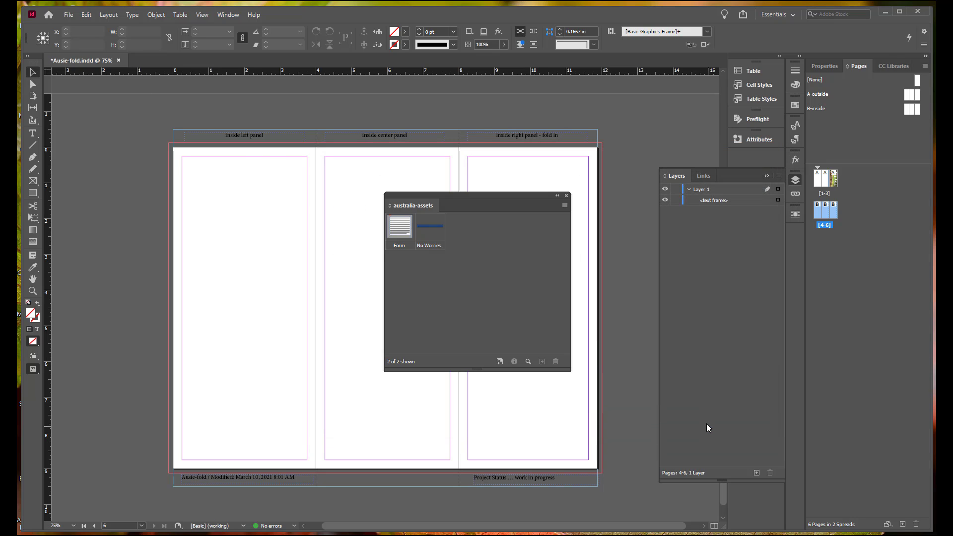
left_click_drag(466, 194, 576, 225)
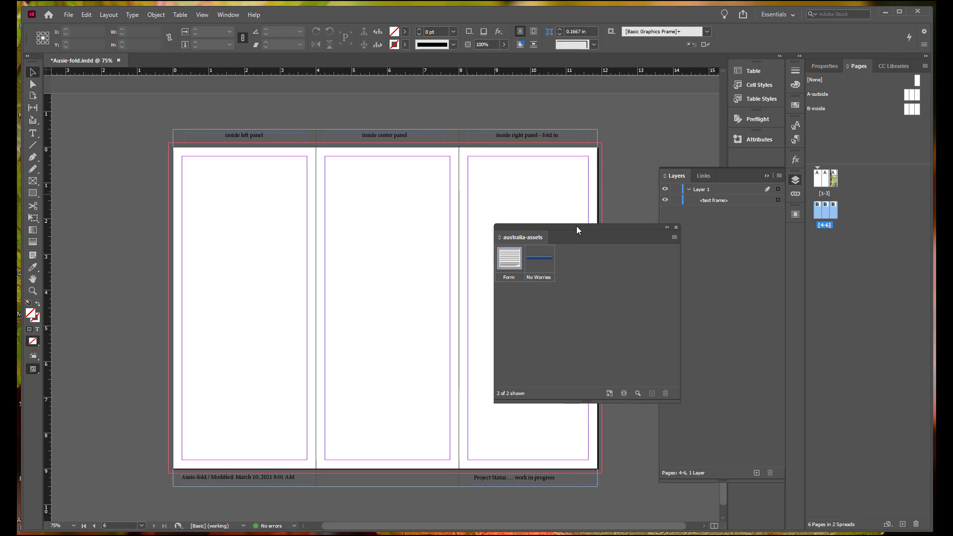
Place the No Worries item from the australia-assets library across the inside spread, keeping the library clear of it.
mouse_move(506, 261)
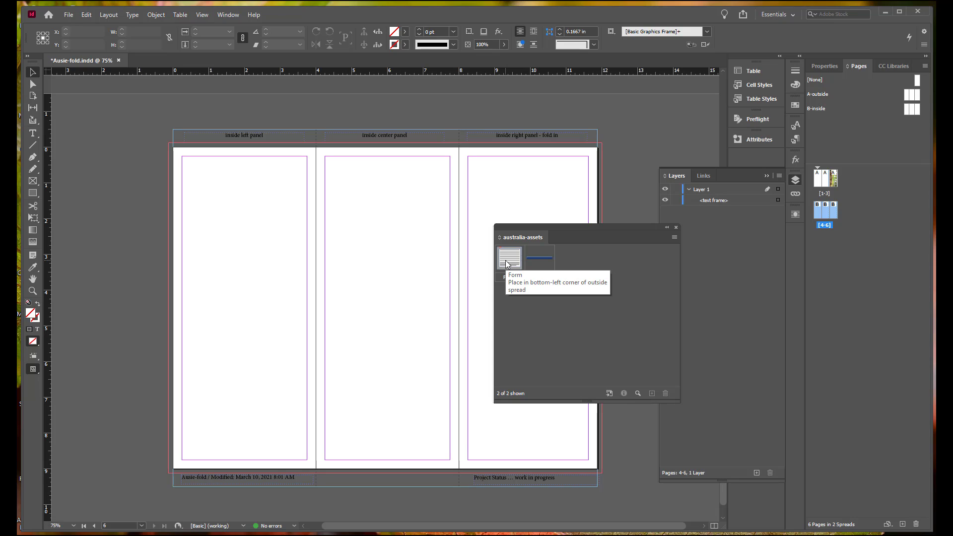
left_click(538, 264)
mouse_move(538, 269)
left_click_drag(539, 268, 406, 339)
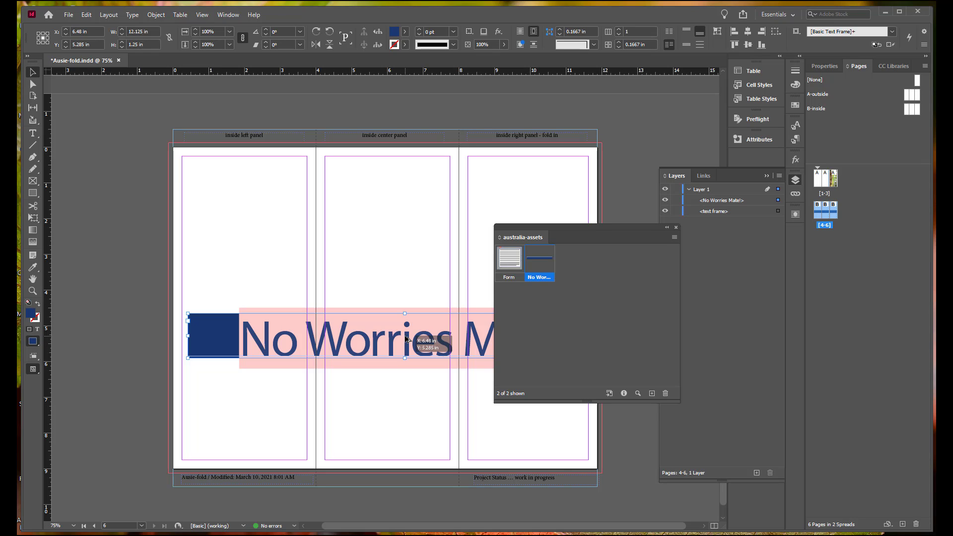
left_click_drag(598, 229, 733, 266)
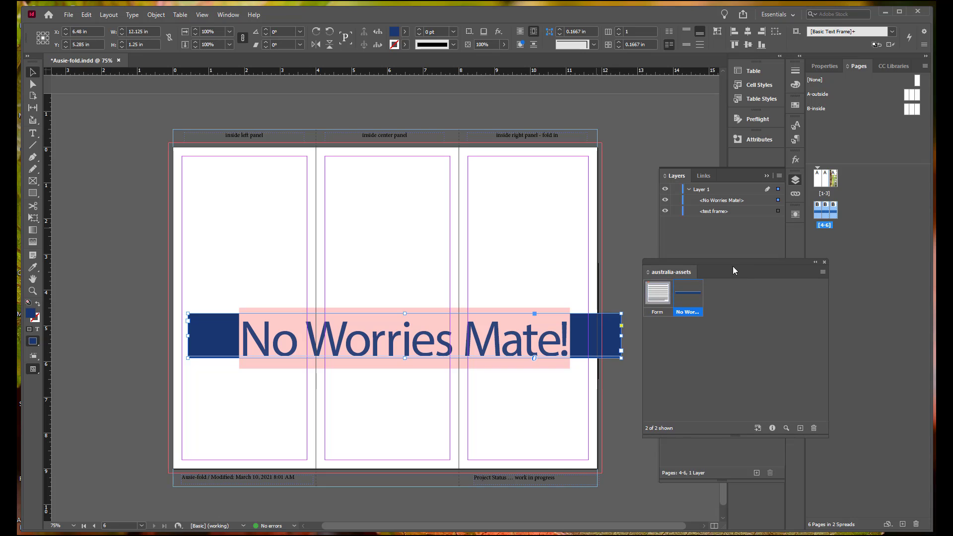
Move the No Worries Mate! banner to the inside spread's bottom bleed, centered at X 5.9375 in, Y 8.5 in.
left_click_drag(443, 338, 421, 440)
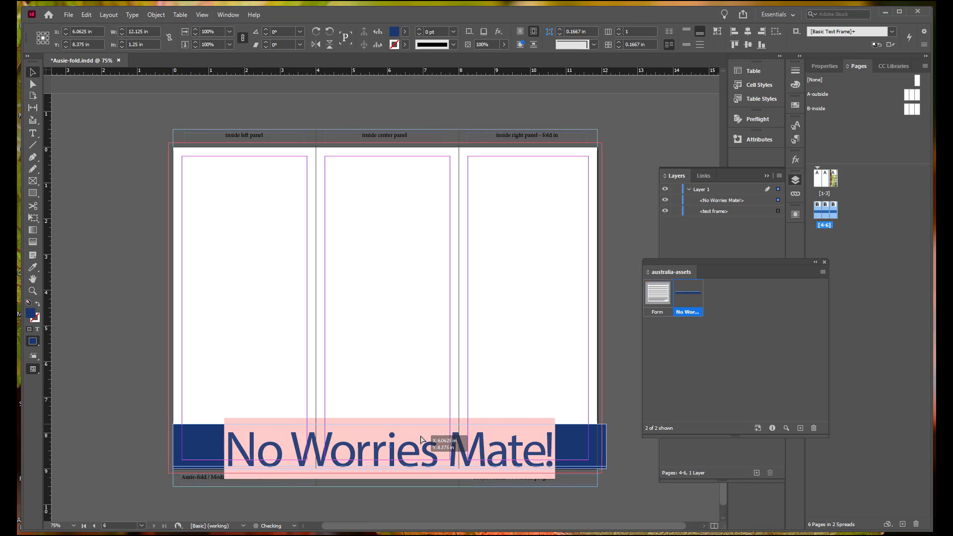
left_click_drag(421, 439, 420, 441)
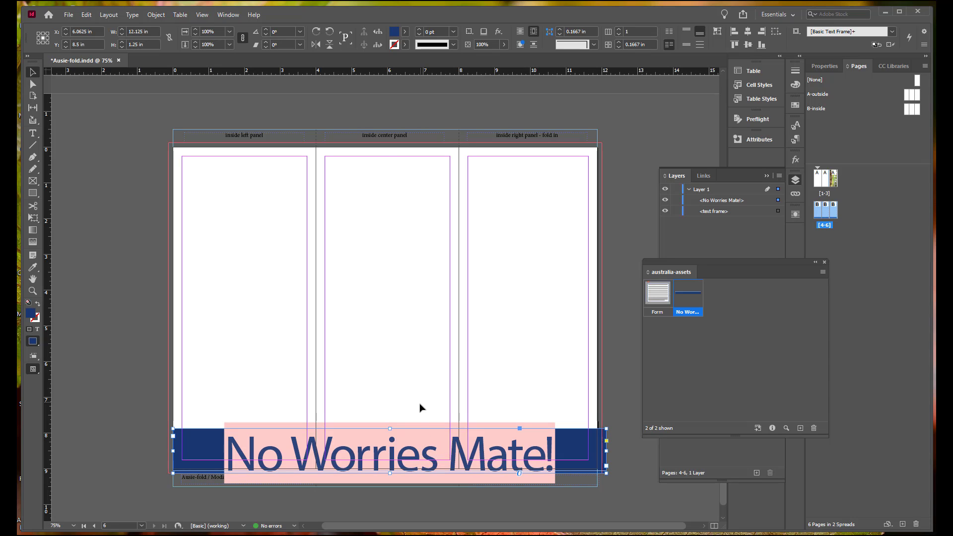
key("ctrl+equal")
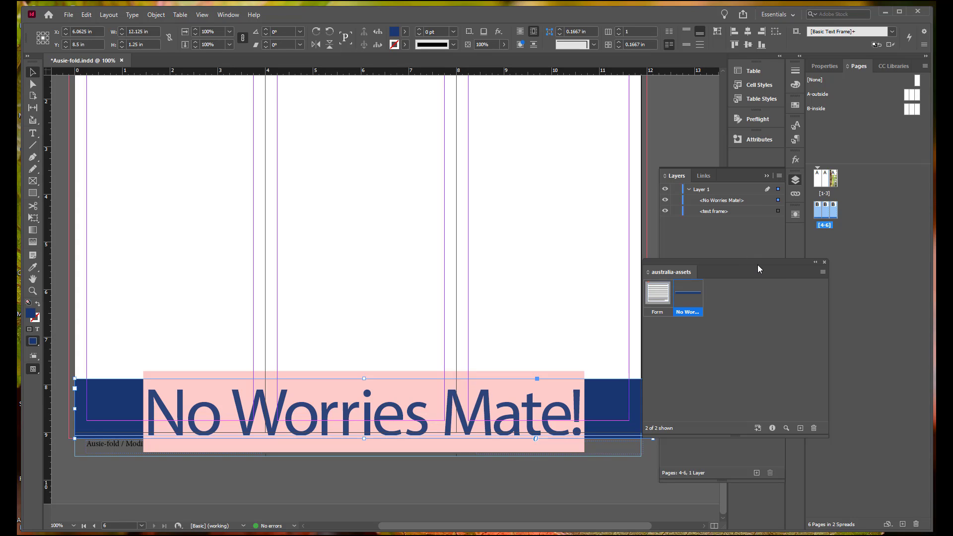
left_click(766, 177)
left_click_drag(769, 256, 827, 273)
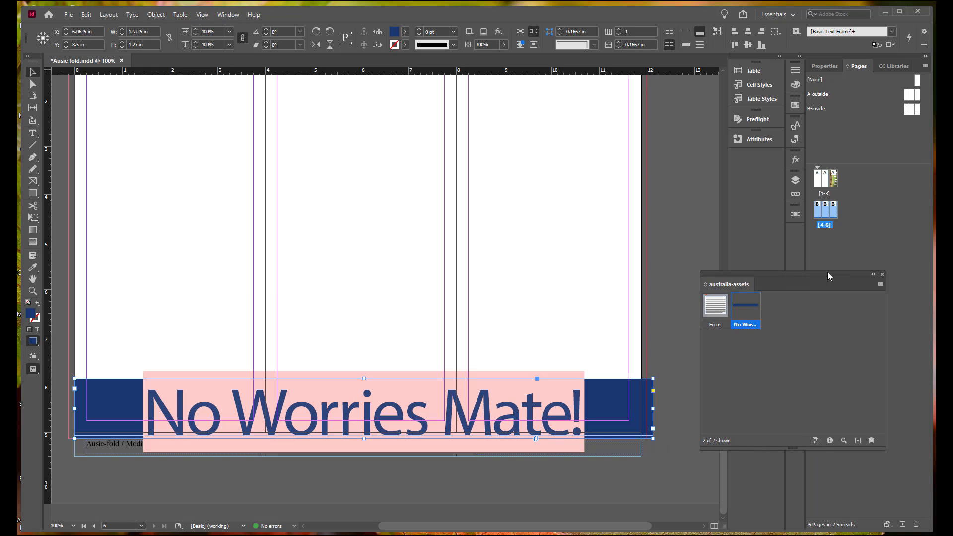
left_click_drag(602, 409, 595, 410)
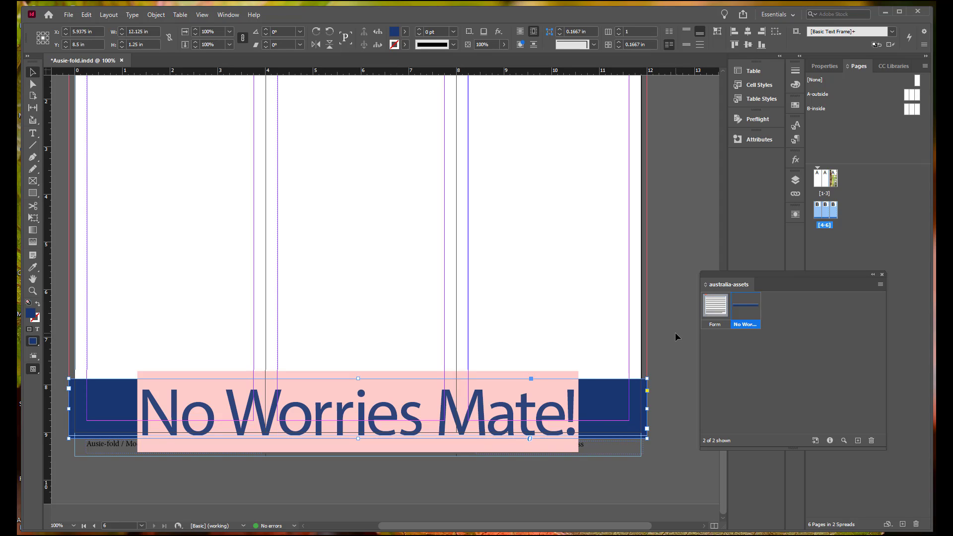
Replace the missing font of the No Worries Mate! text with ATC Onyx Bold.
triple_click(348, 402)
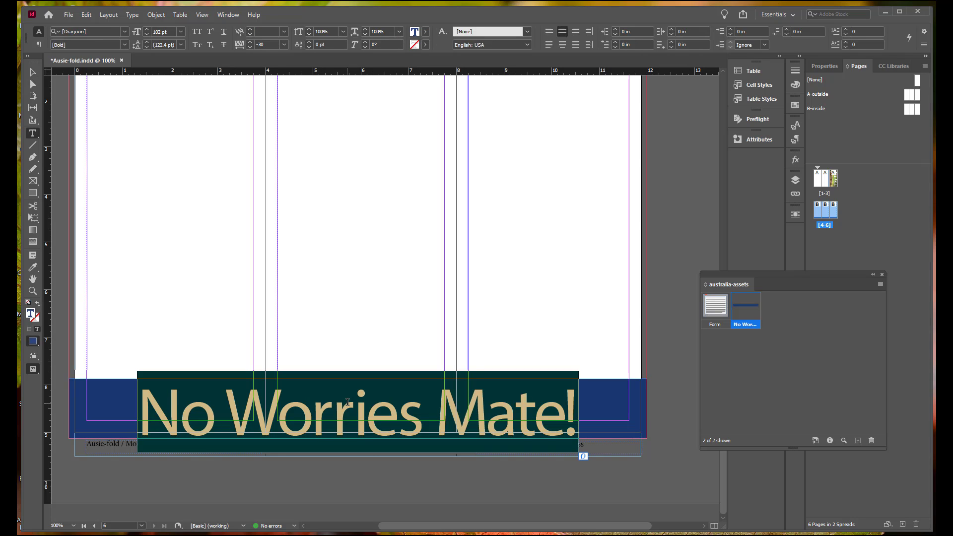
left_click(101, 33)
type("ATC")
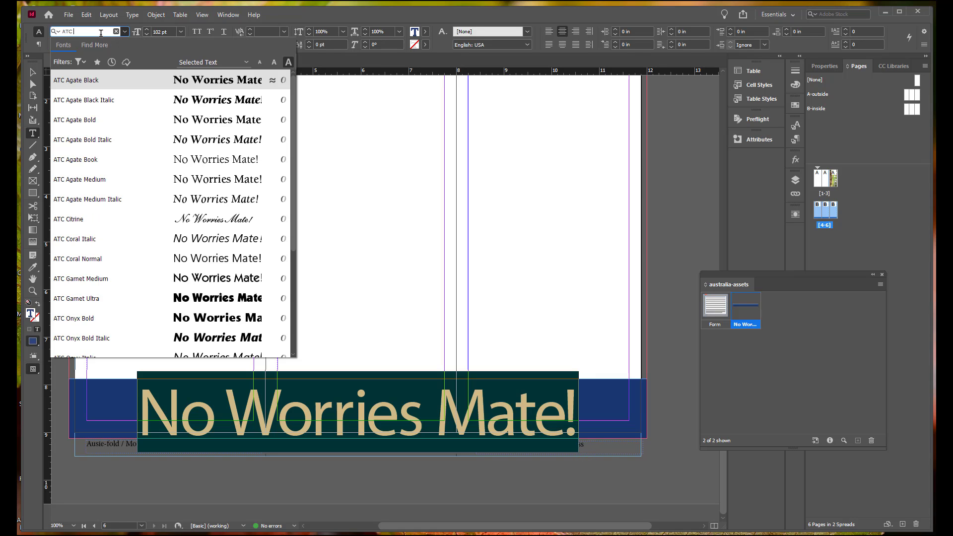
type(" ONYX")
key("Return")
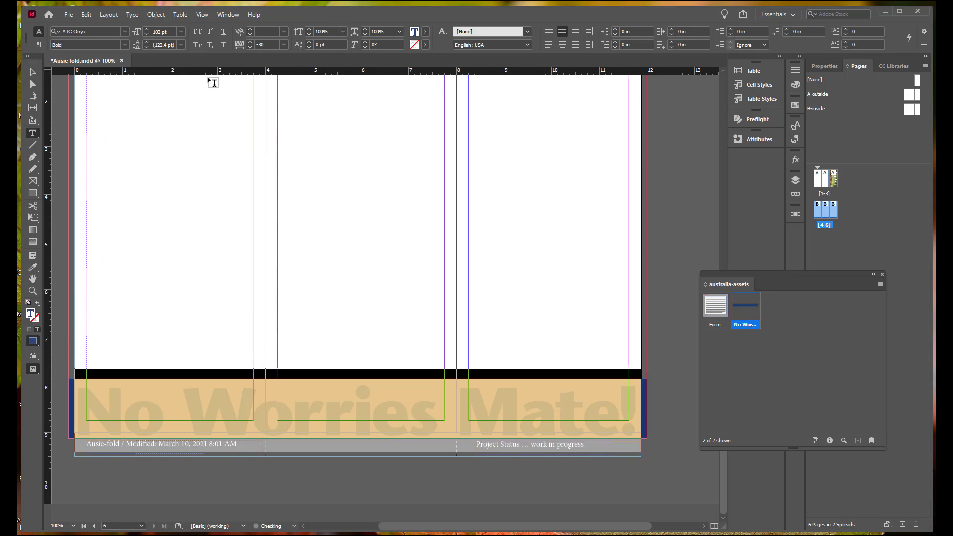
key("Escape")
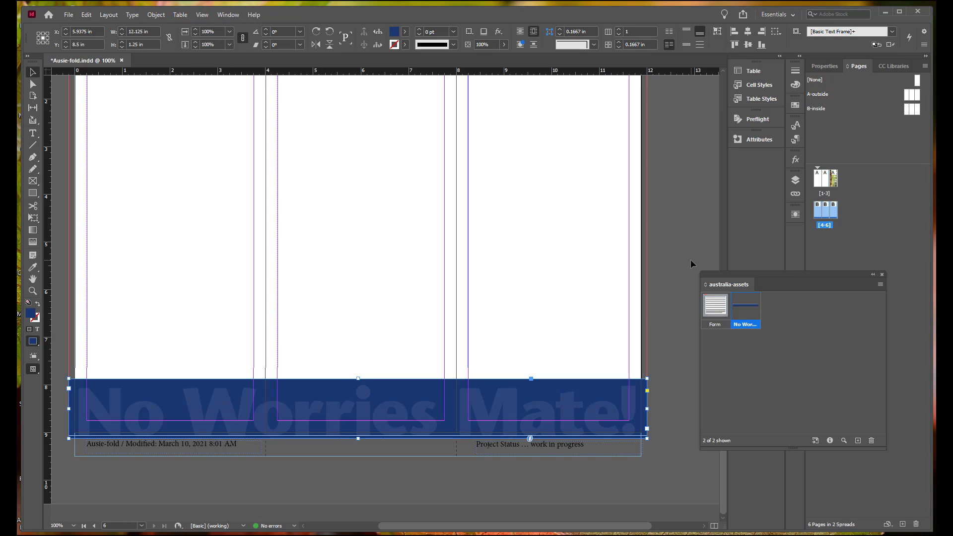
Place the Form library item in the bottom-left corner of the outside spread, centered at about X 1.87 in, Y 7.32 in.
left_click(717, 314)
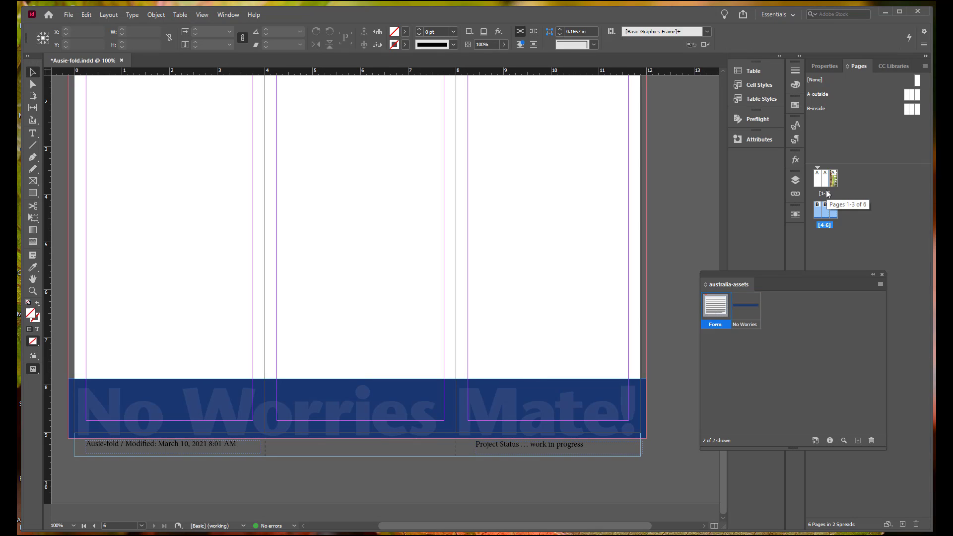
double_click(825, 194)
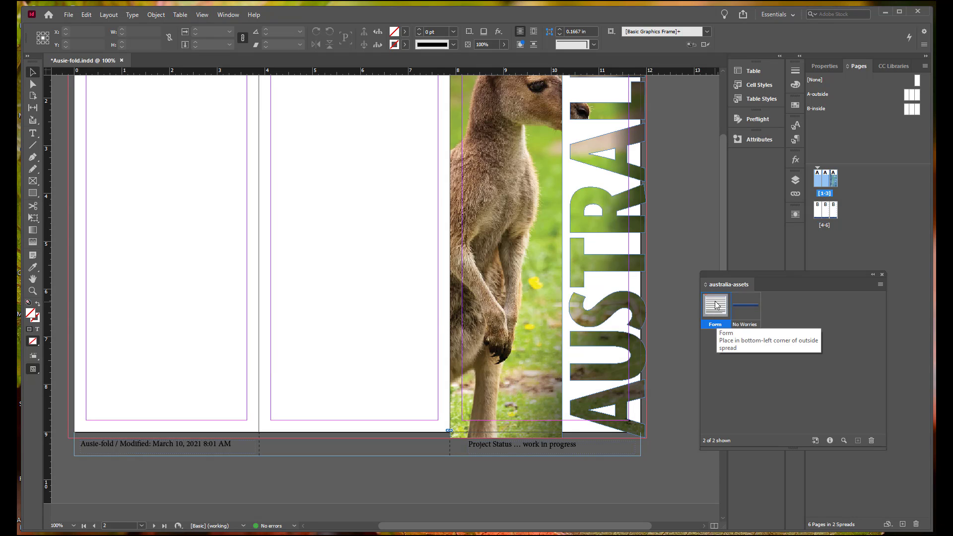
left_click_drag(717, 311, 166, 353)
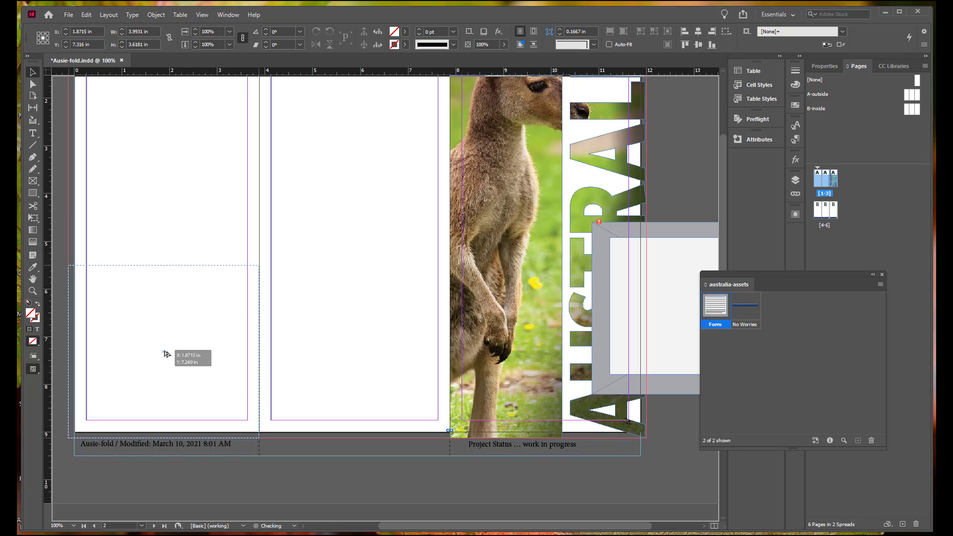
left_click_drag(166, 353, 166, 352)
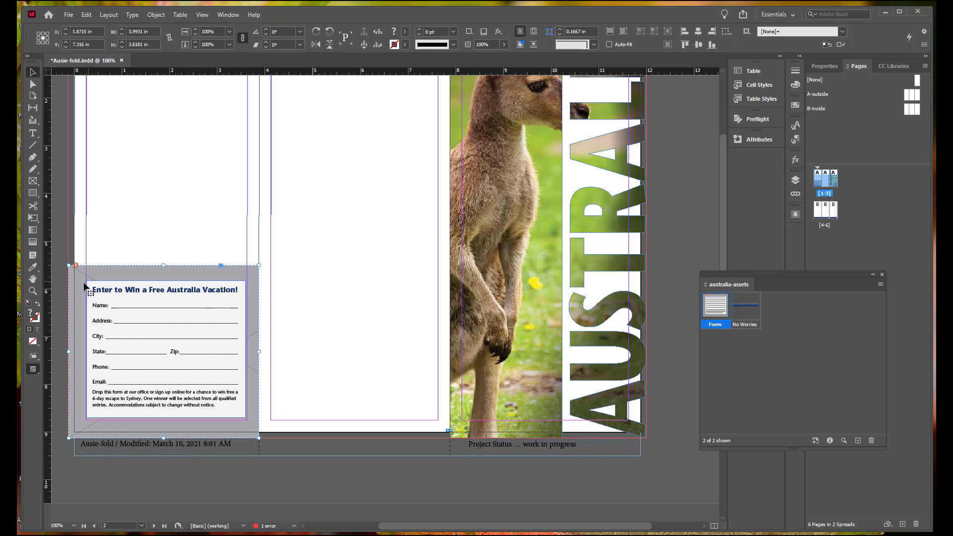
Relink the missing background image of the entry form to coastline.tif in the Australia project's Links folder.
mouse_move(77, 269)
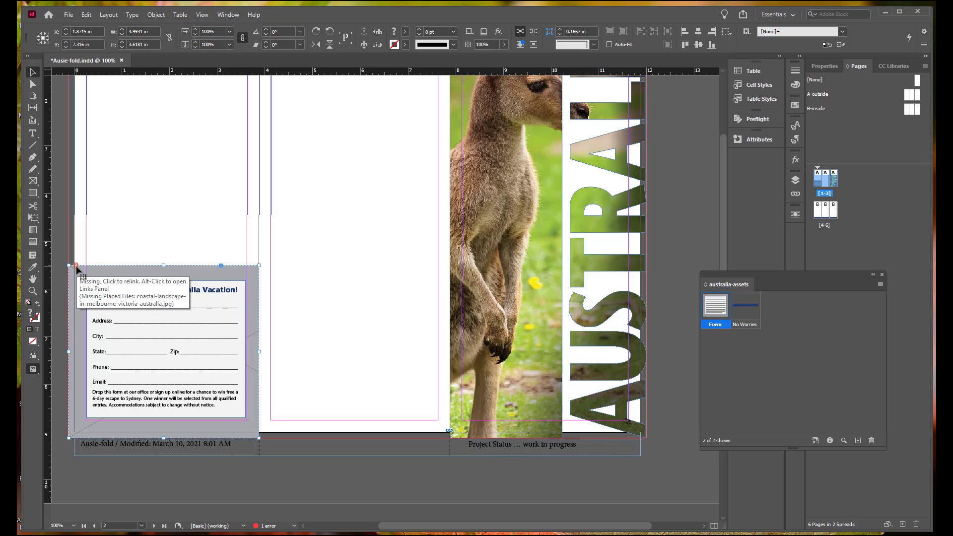
left_click(77, 270)
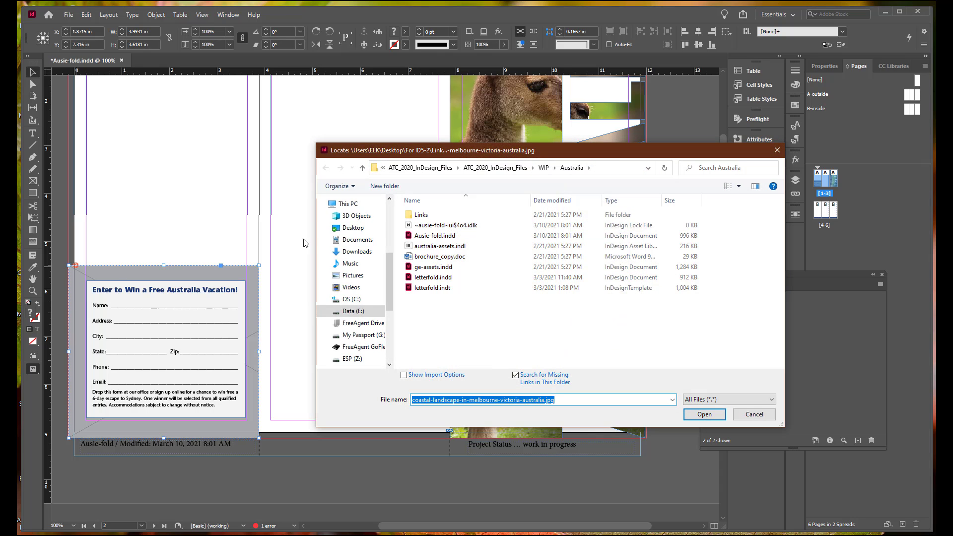
left_click(417, 216)
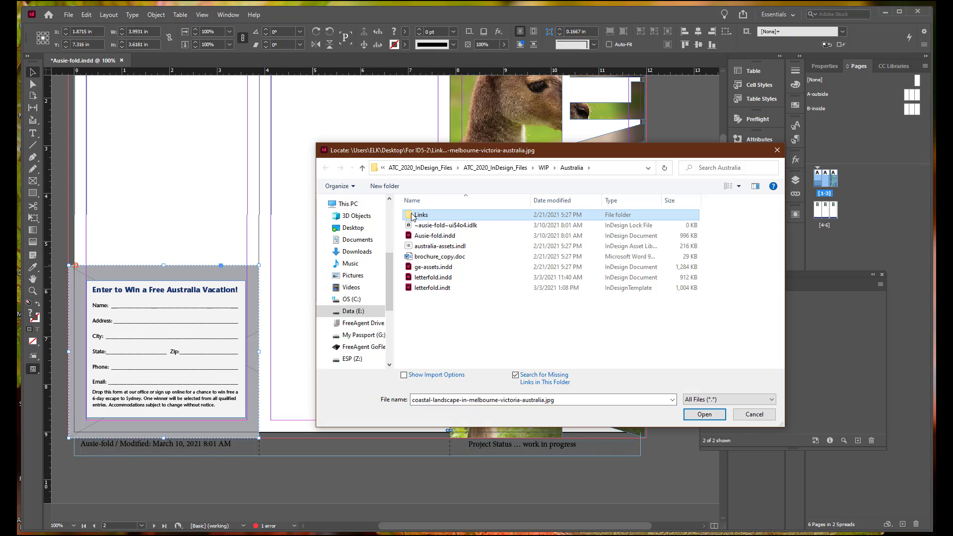
double_click(407, 216)
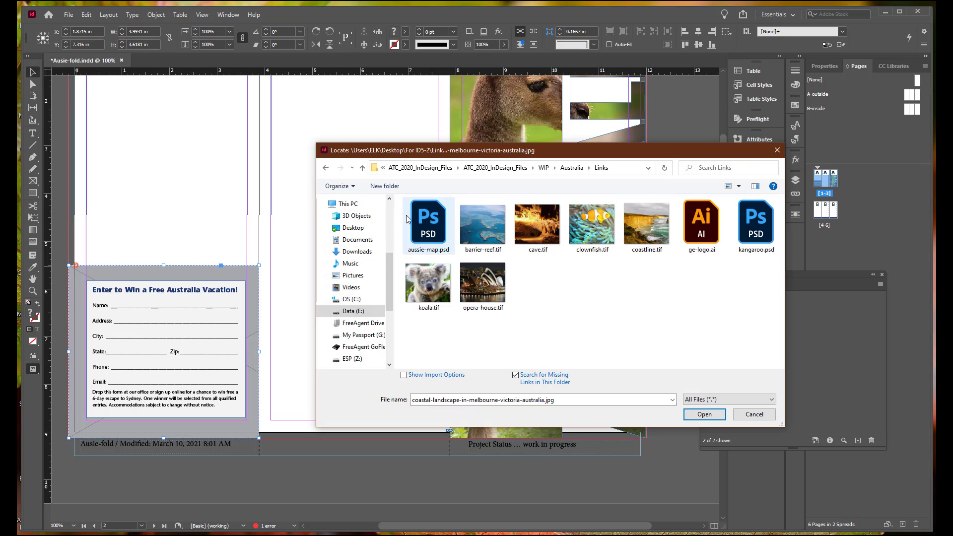
left_click(646, 226)
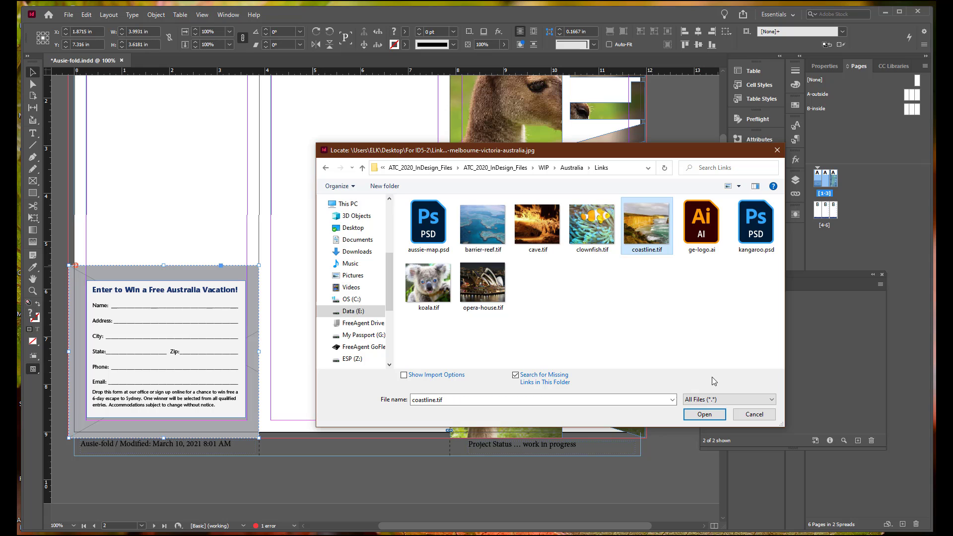
left_click(704, 415)
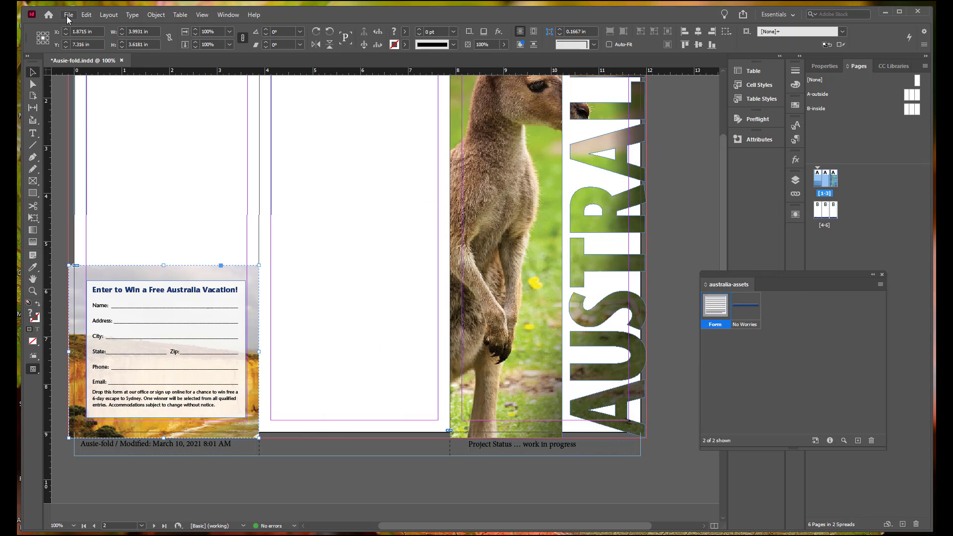
Open ge-assets.indd from the Australia folder and add its logo and address group to the australia-assets library.
left_click(68, 15)
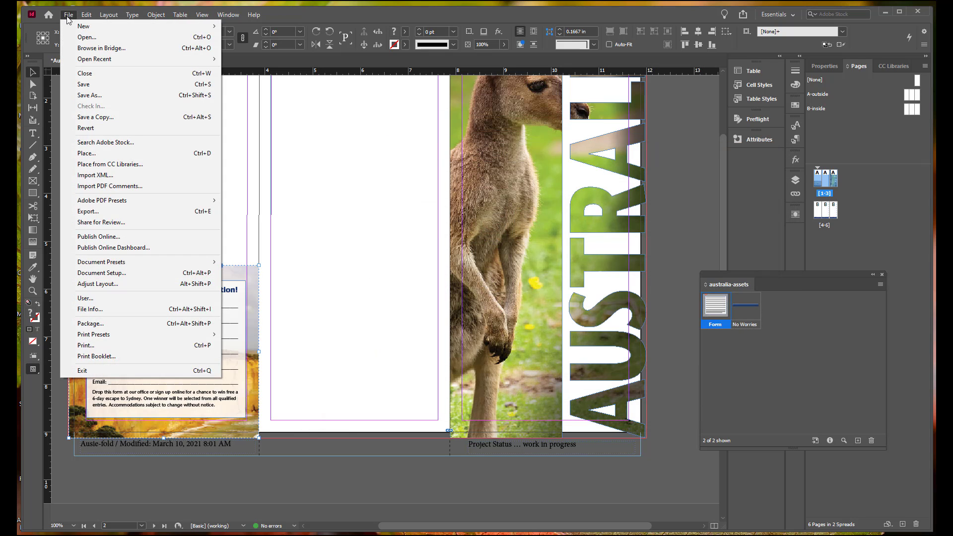
left_click(82, 37)
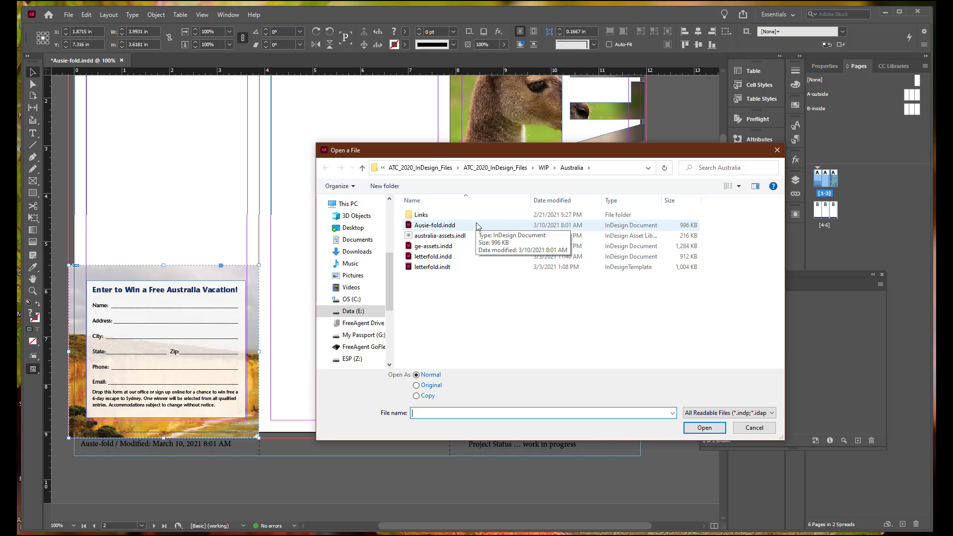
left_click(477, 246)
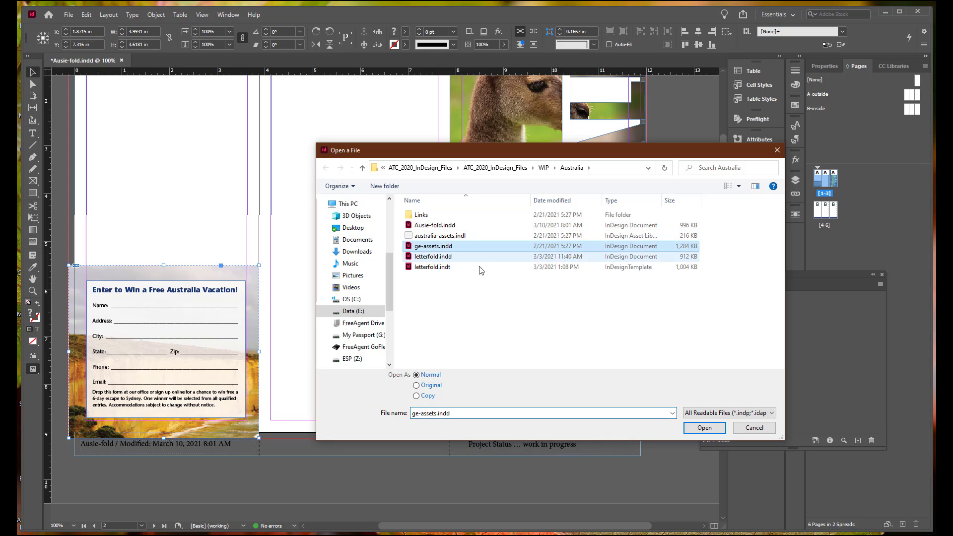
left_click(715, 428)
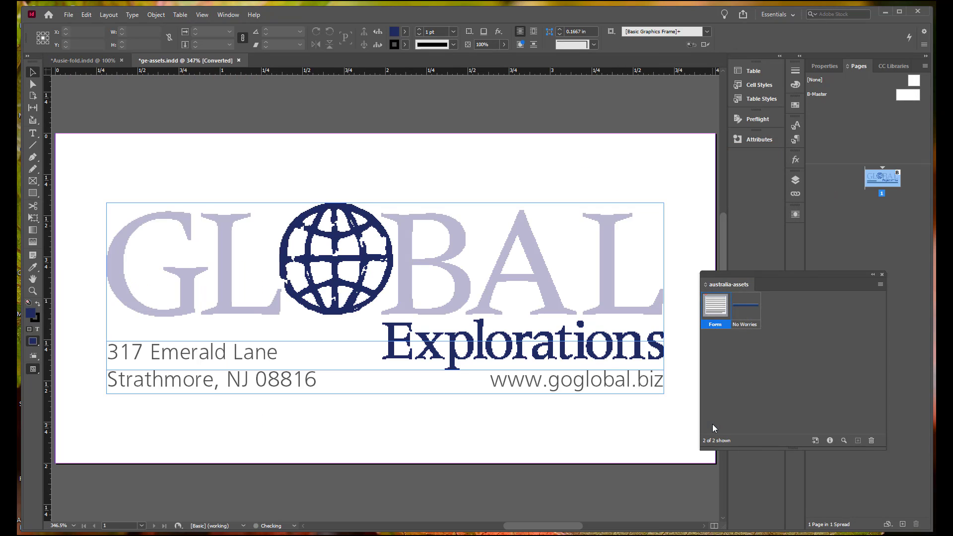
left_click(348, 289)
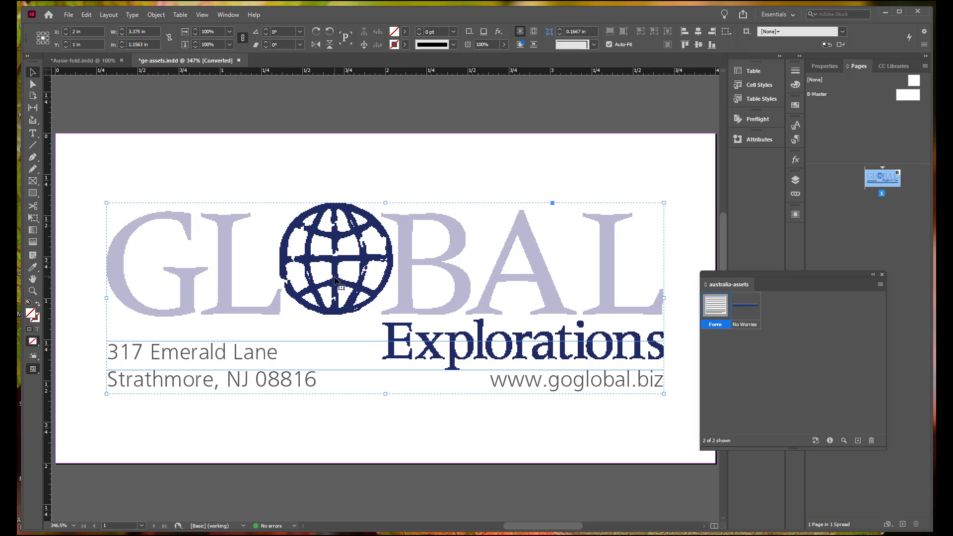
left_click_drag(333, 280, 761, 392)
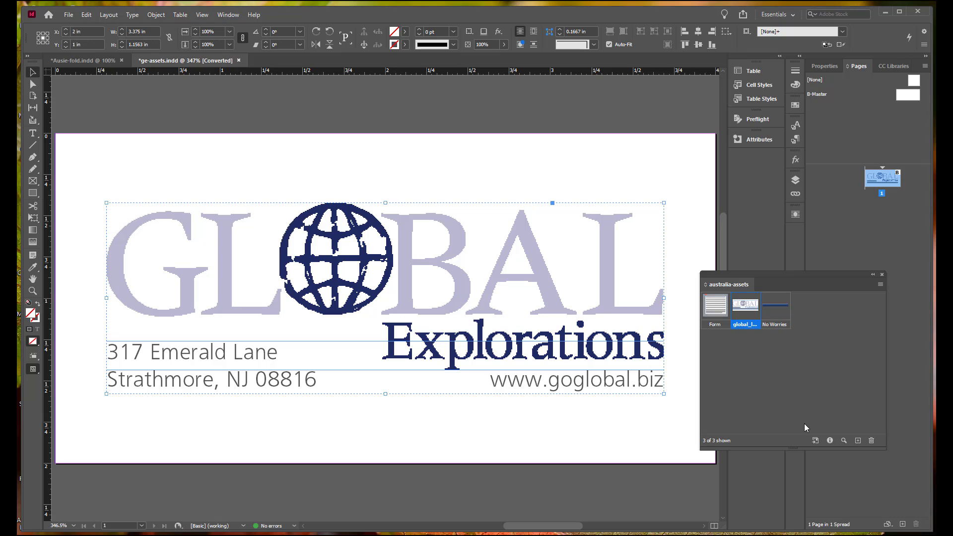
Name the new library item LOGO WITH ADDRESS, describe it as "Use this group whenever the logo and address are required", and close ge-assets.indd without saving.
left_click(829, 441)
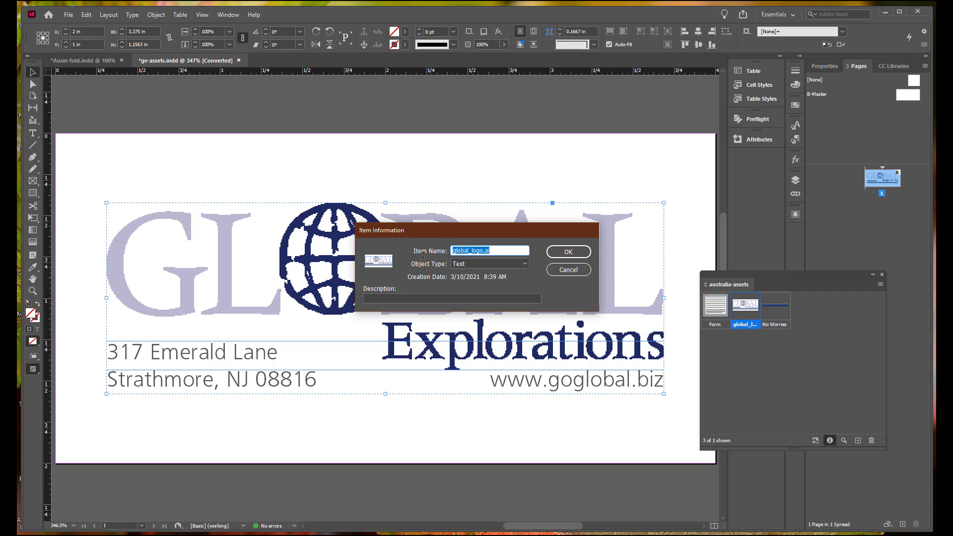
type("LOGO WITH ADDRESS")
key("Caps_Lock")
left_click(384, 297)
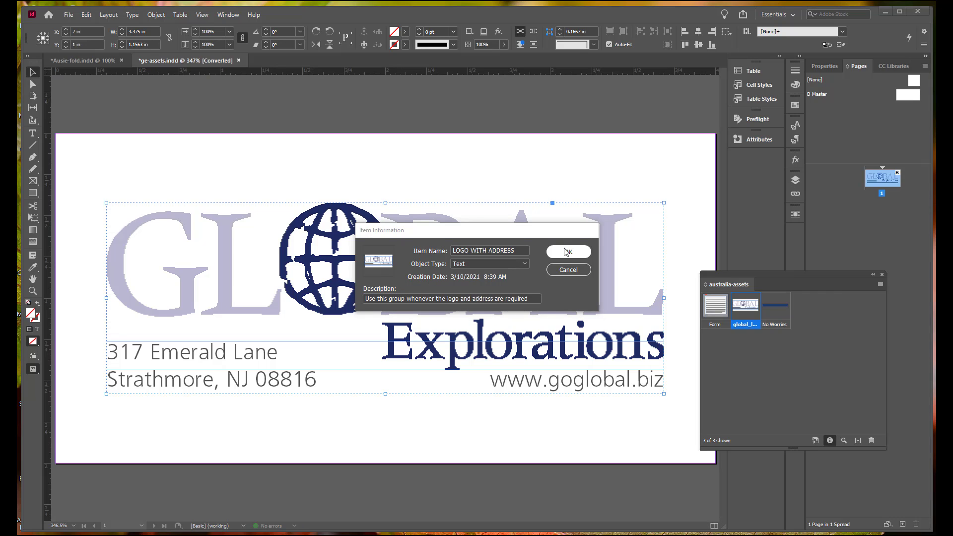
left_click(564, 252)
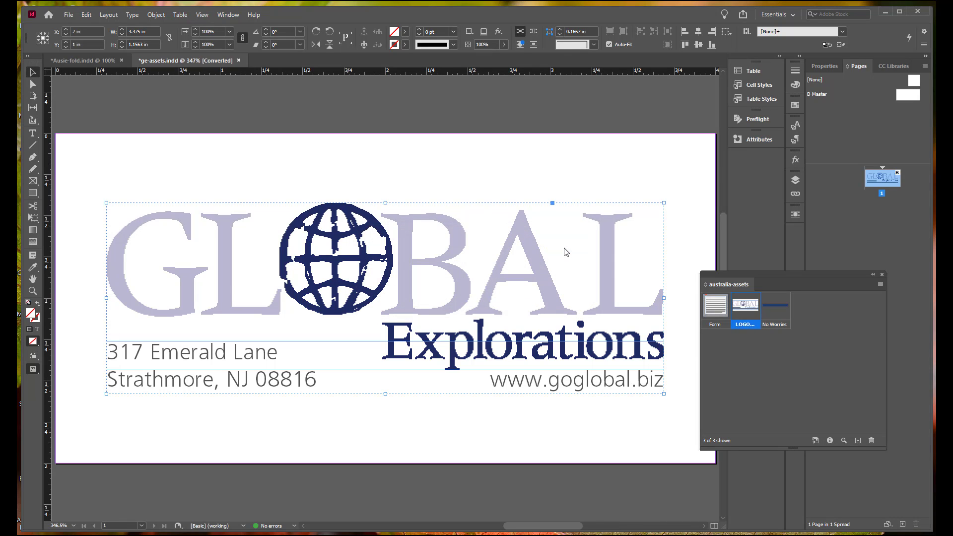
left_click(239, 60)
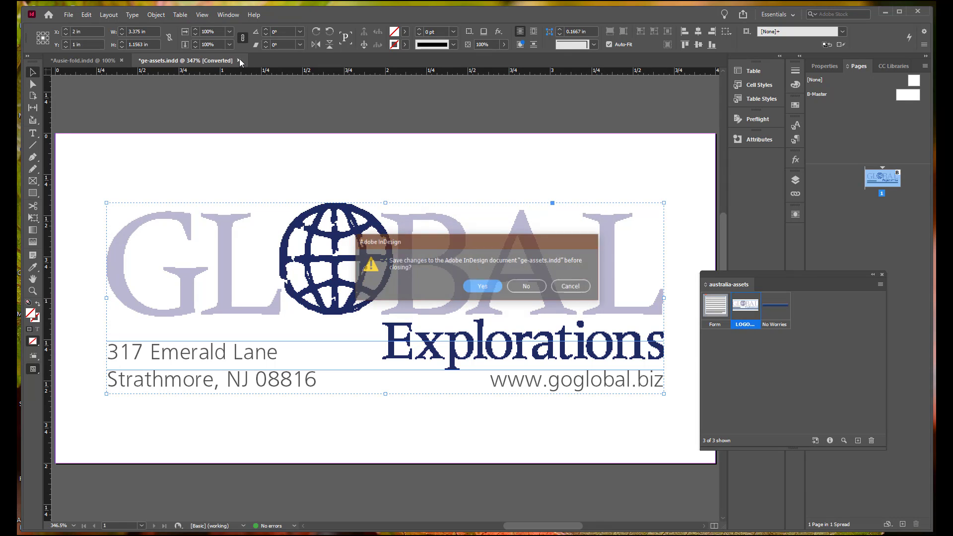
left_click(527, 286)
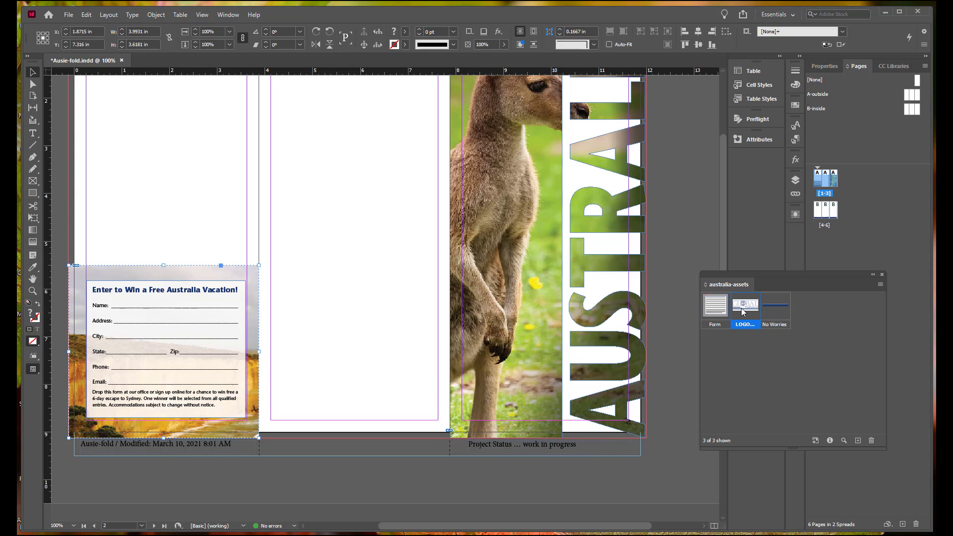
Place the LOGO WITH ADDRESS item in the outside spread's middle panel, rotated 90° counterclockwise into the bottom-left margin corner, centered at X 4.7032 in, Y 7.0625 in.
left_click_drag(743, 311, 351, 310)
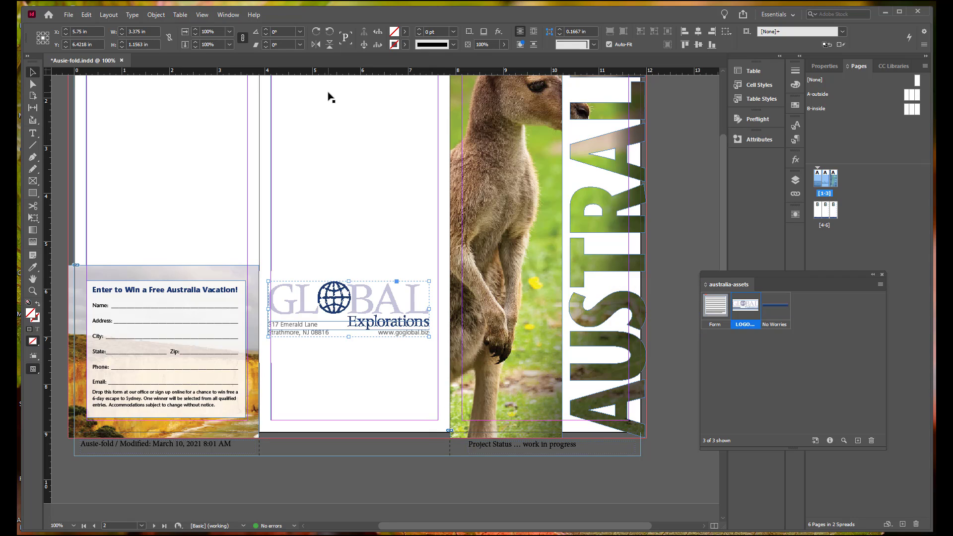
left_click(330, 32)
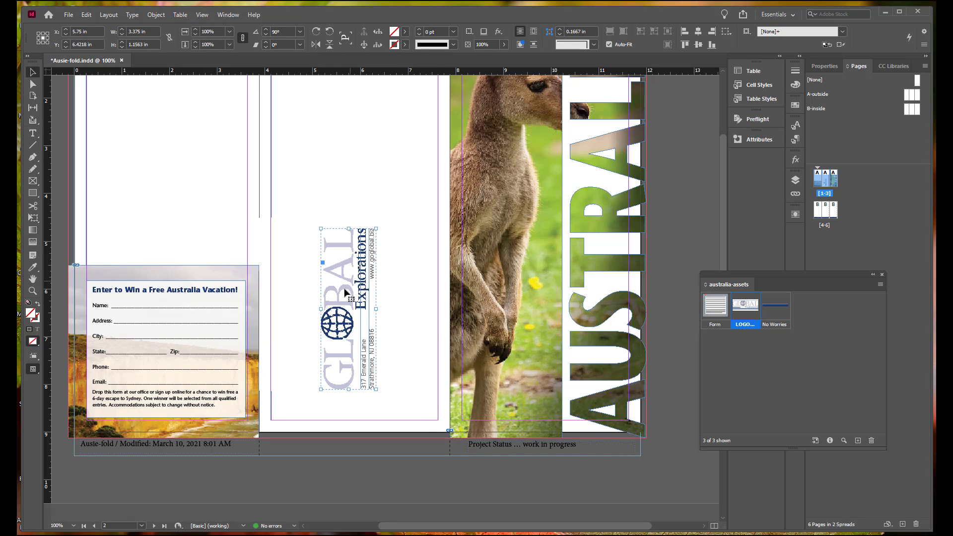
left_click_drag(350, 306, 303, 336)
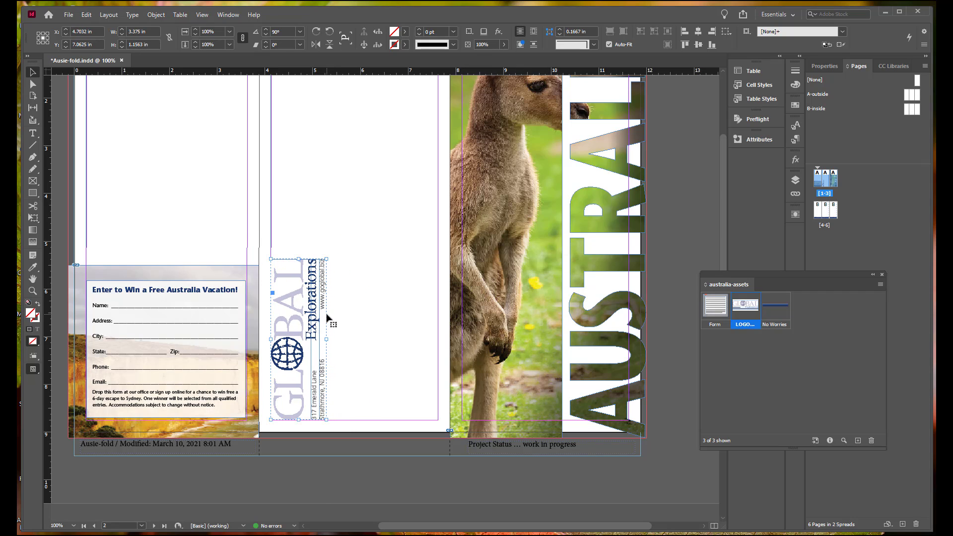
Place a second LOGO WITH ADDRESS item above the entry form, centered at X 1.9375 in, Y 4.7968 in, and delete its address text frame.
left_click_drag(716, 311, 168, 233)
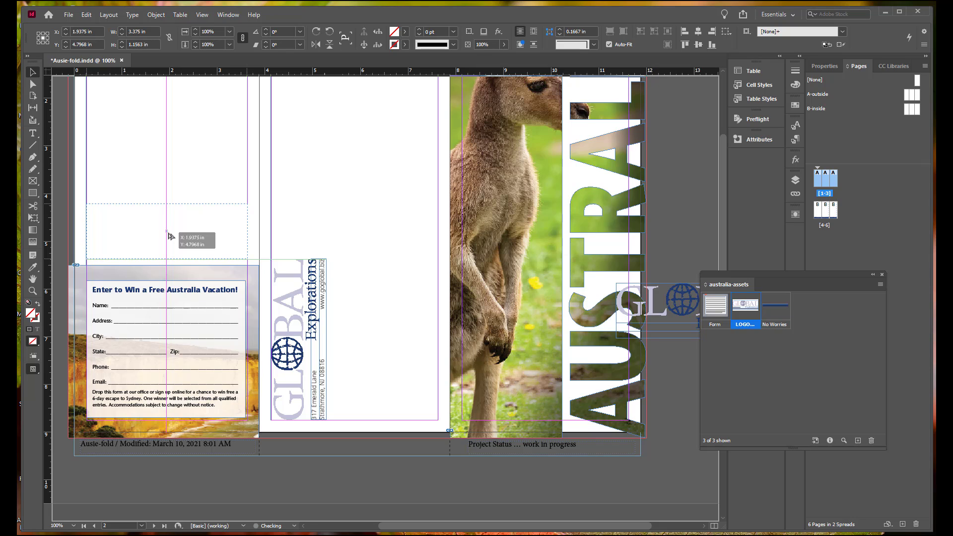
left_click_drag(169, 236, 169, 236)
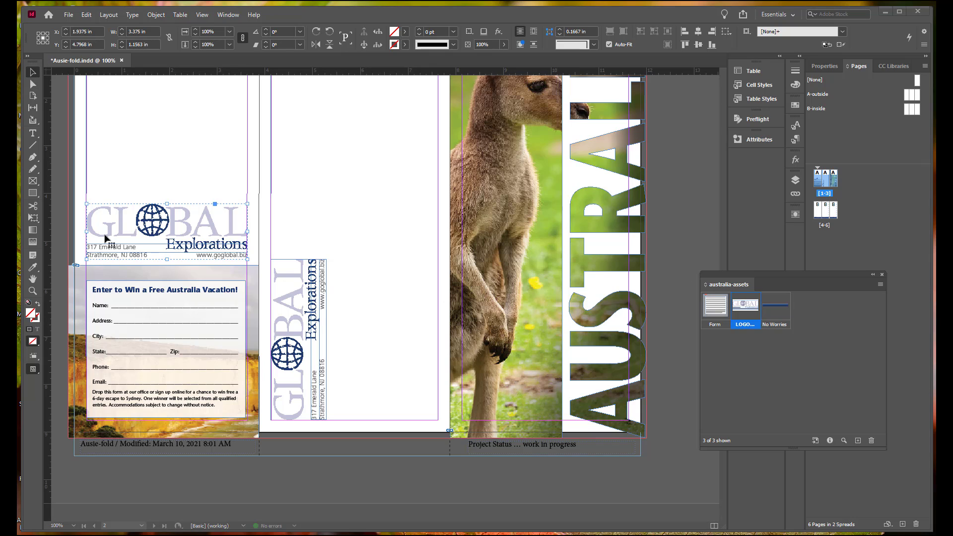
double_click(109, 256)
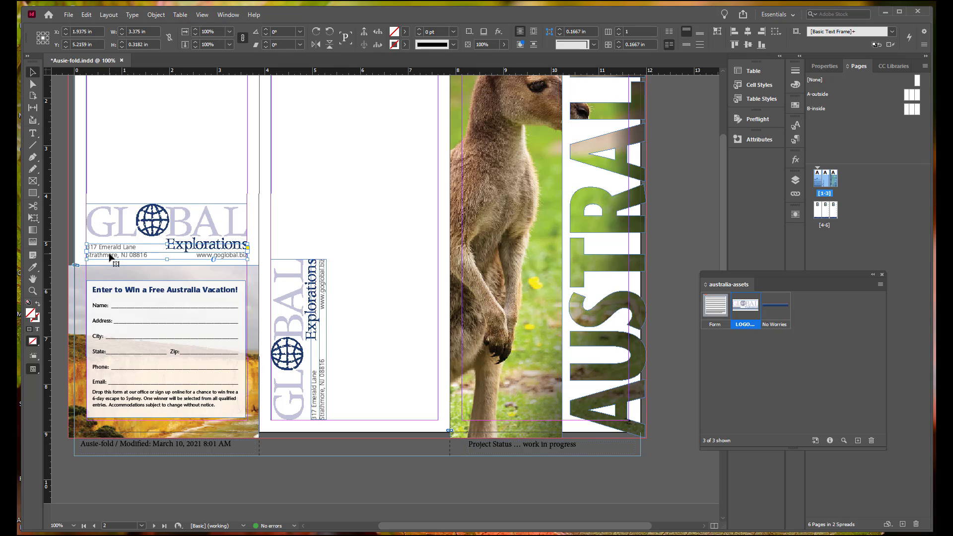
key("Delete")
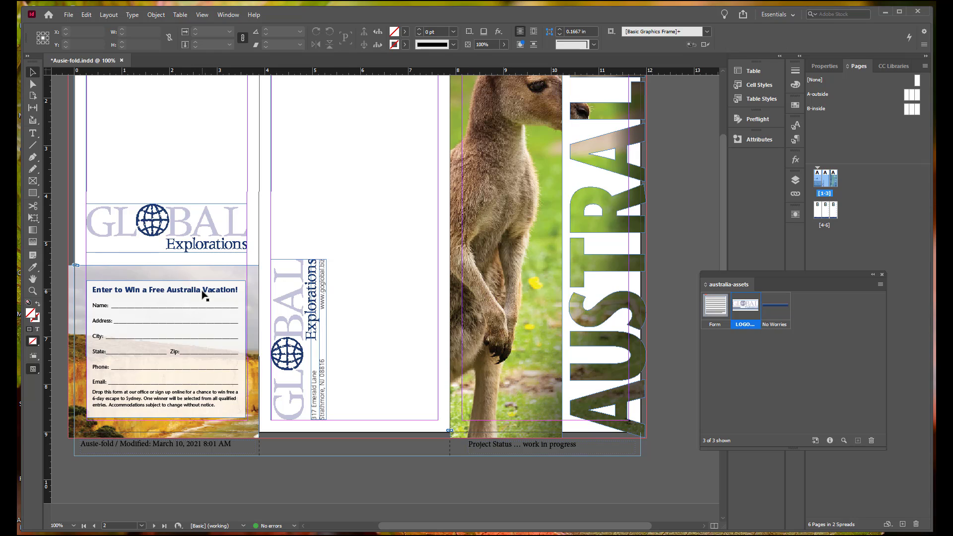